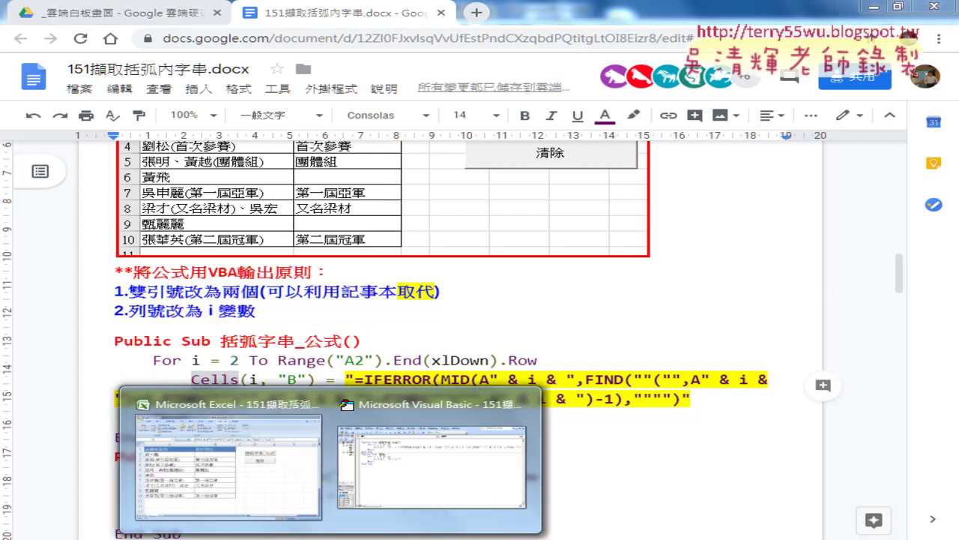
- Open the VBA editor on Module1 and delete all of its old fixed-range macro code
{"action": "left_click", "coordinate": [300, 392]}
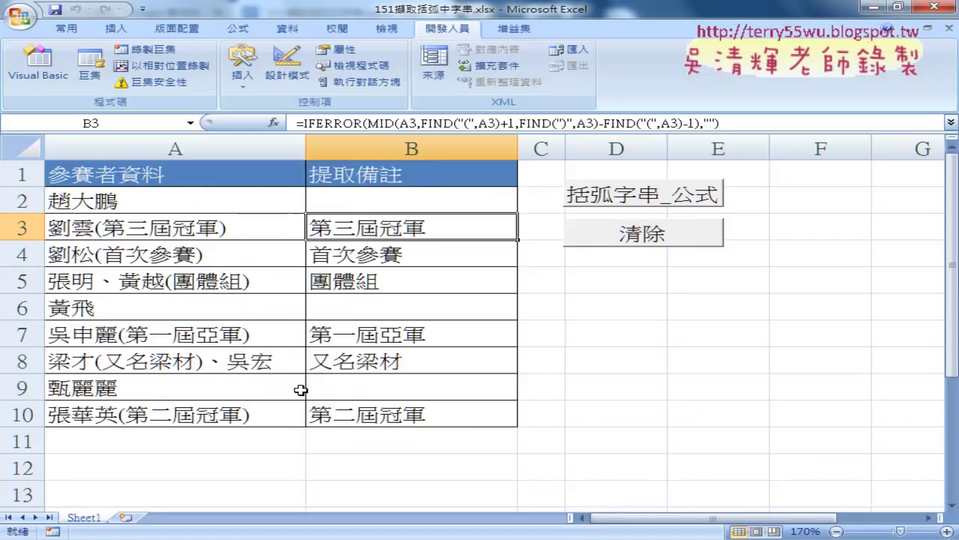
{"action": "left_click", "coordinate": [34, 77]}
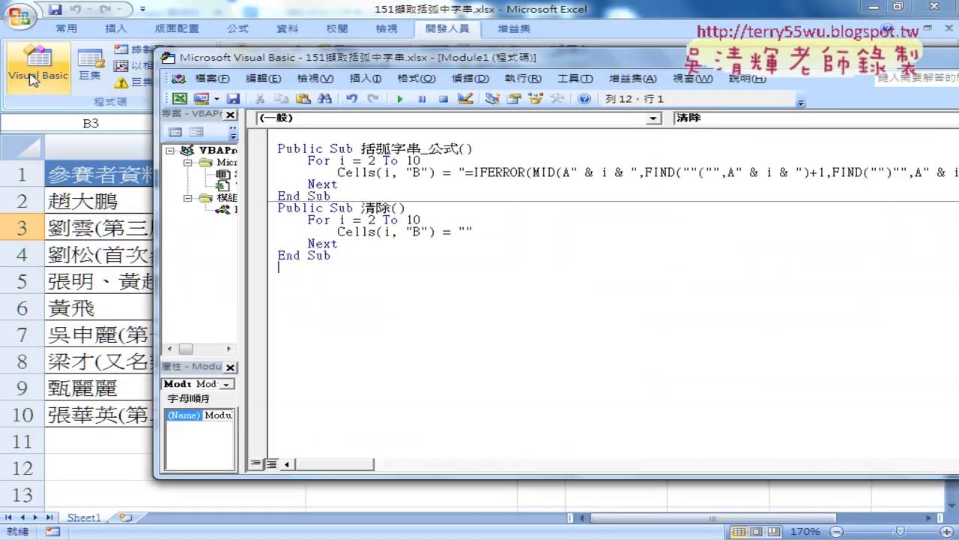
{"action": "left_click", "coordinate": [242, 212]}
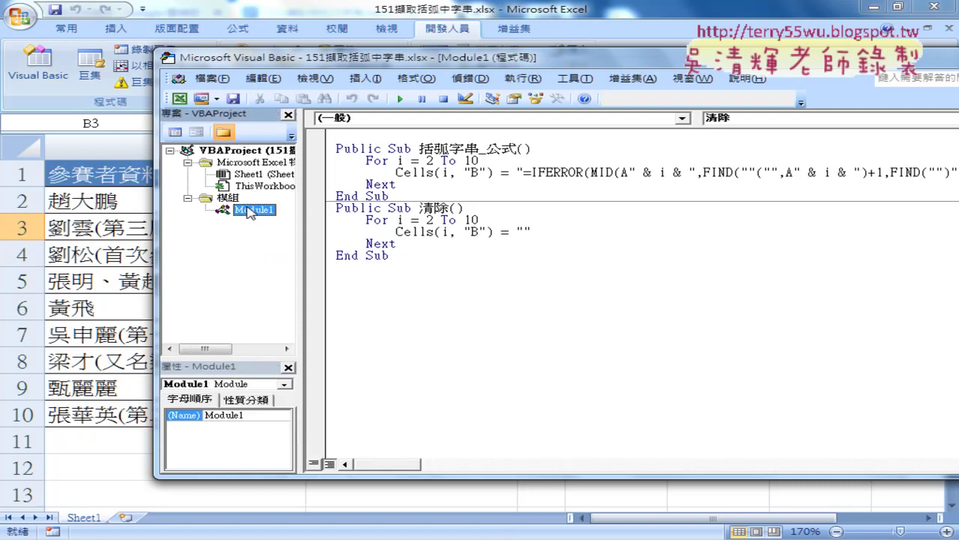
{"action": "right_click", "coordinate": [231, 197]}
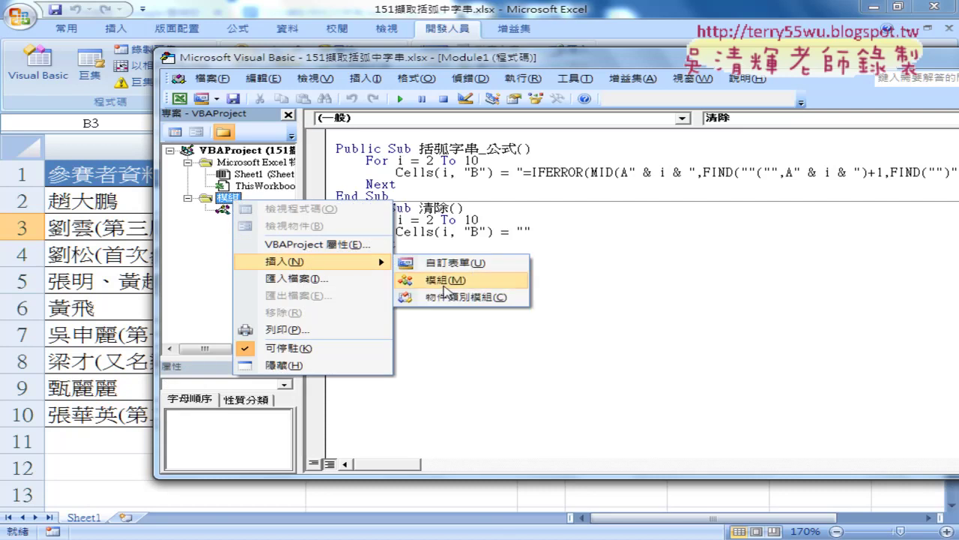
{"action": "left_click", "coordinate": [457, 355]}
{"action": "key", "text": "ctrl+a"}
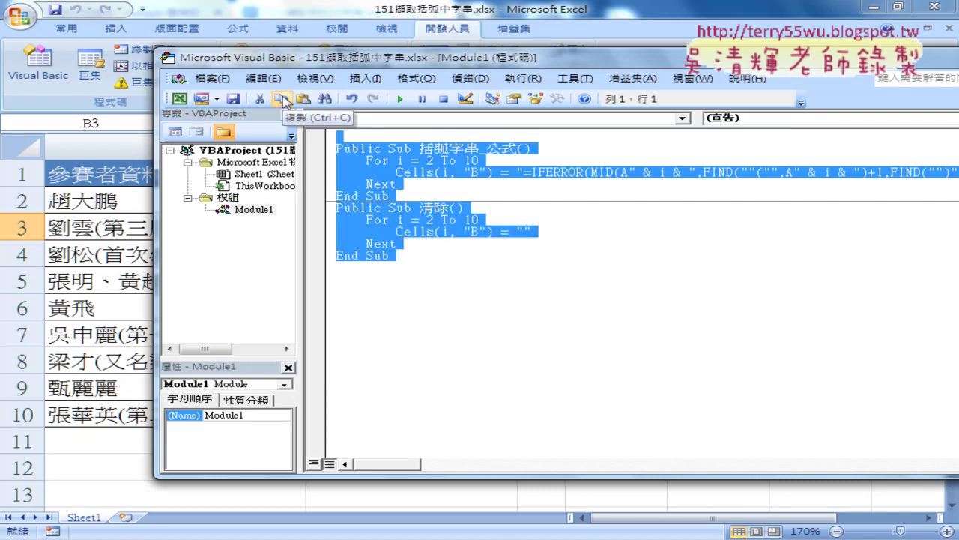
{"action": "key", "text": "Delete"}
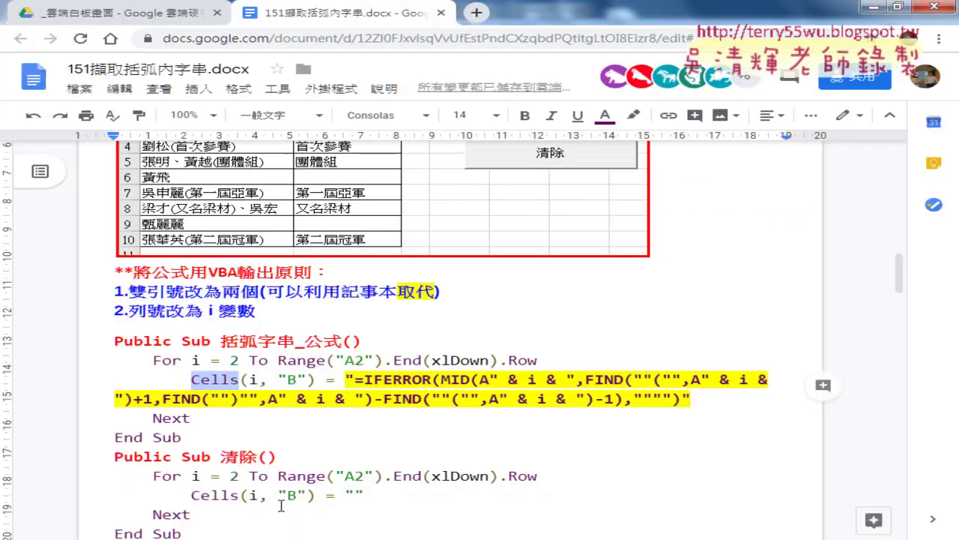
- In the tutorial, copy everything from Public Sub 括弧字串_公式() through the second End Sub
{"action": "scroll", "coordinate": [255, 432], "scroll_direction": "down", "scroll_amount": 2}
{"action": "left_click_drag", "start_coordinate": [182, 459], "coordinate": [154, 402]}
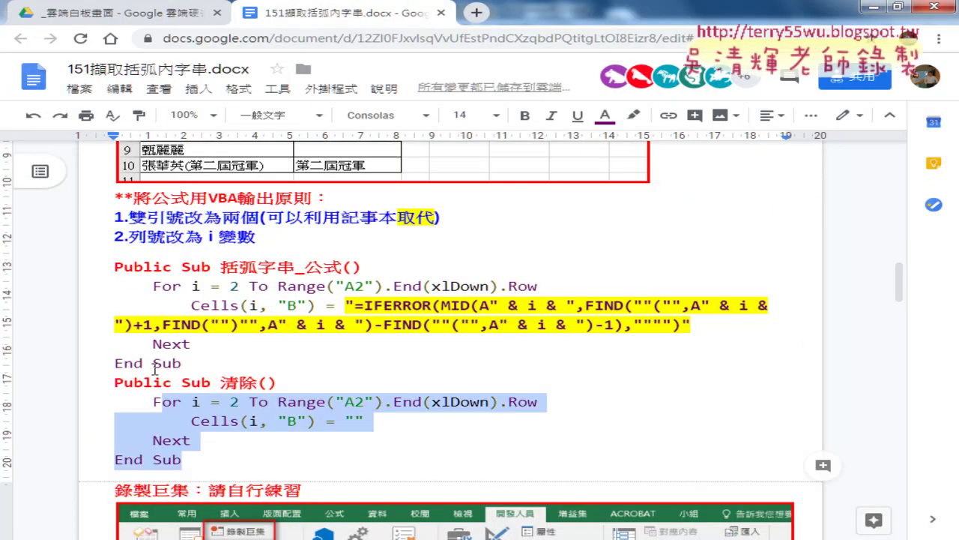
{"action": "left_click_drag", "start_coordinate": [155, 367], "coordinate": [100, 272]}
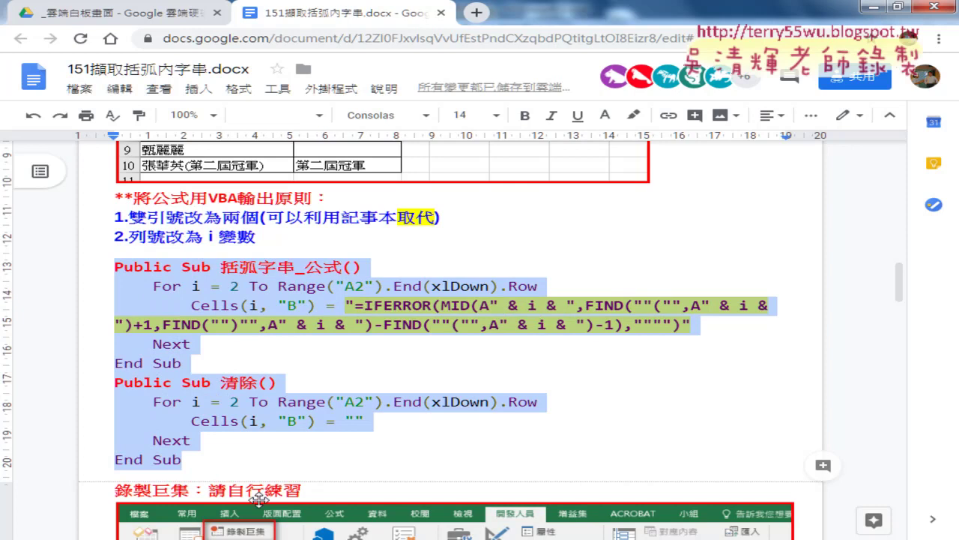
{"action": "left_click", "coordinate": [386, 427]}
- Paste both macros into Module1, keeping Range("A2").End(xlDown).Row as the loop end after trying 10
{"action": "right_click", "coordinate": [362, 266]}
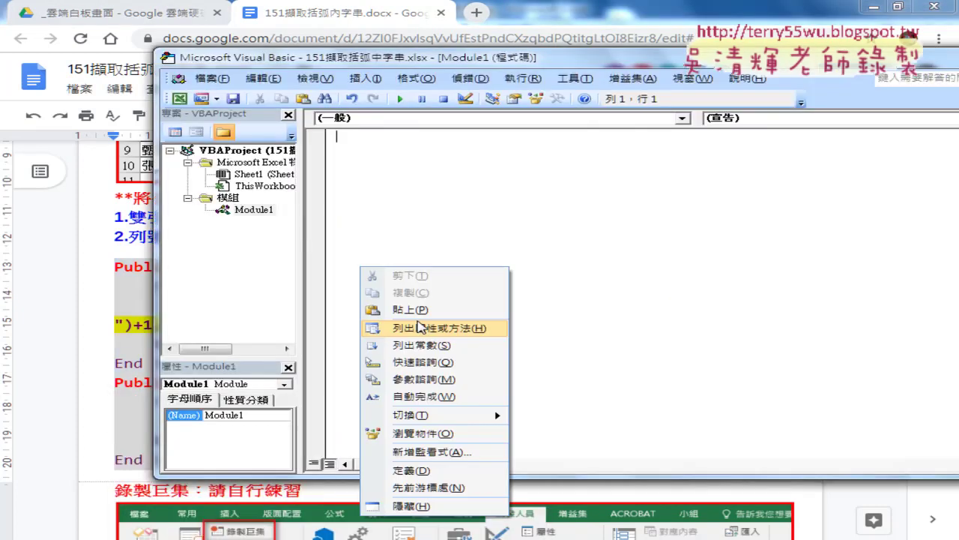
{"action": "left_click", "coordinate": [420, 308]}
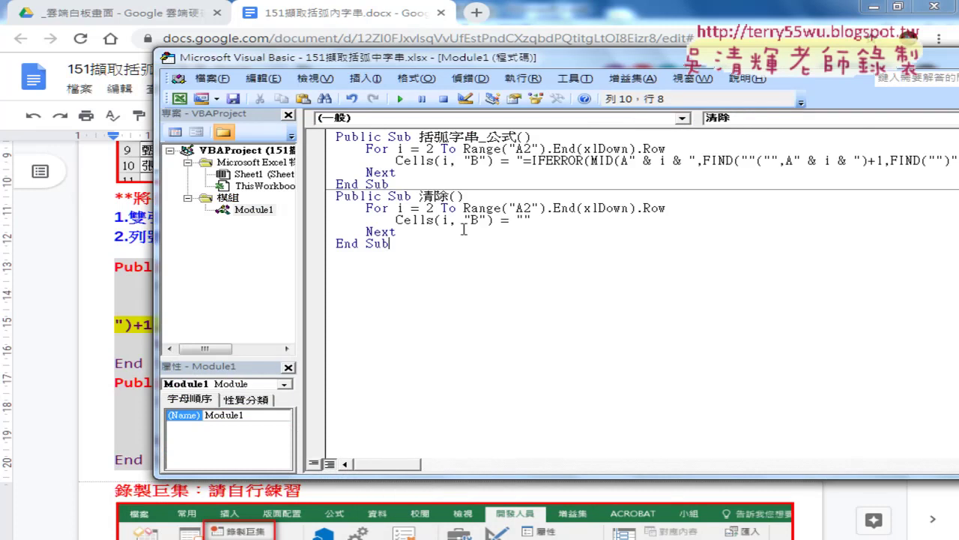
{"action": "left_click_drag", "start_coordinate": [463, 149], "coordinate": [667, 149]}
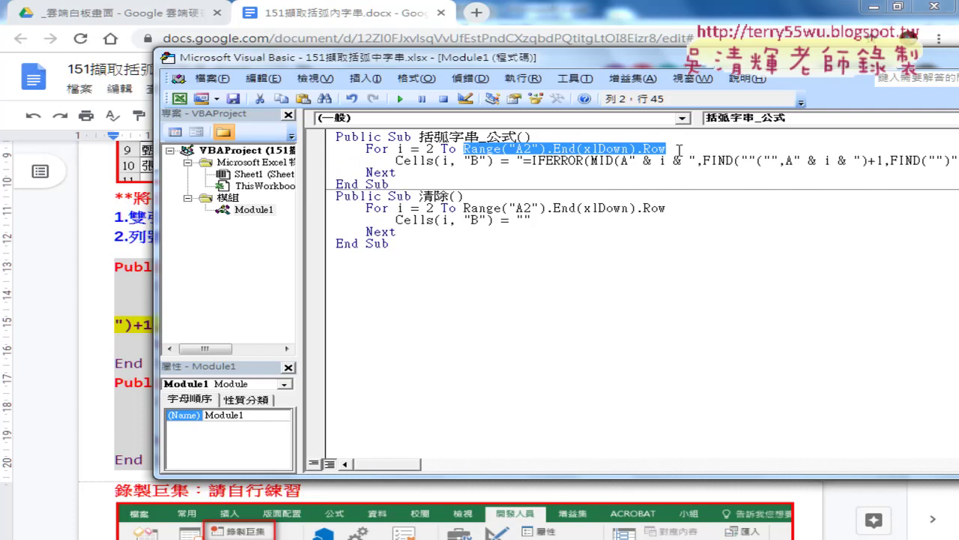
{"action": "type", "text": "10"}
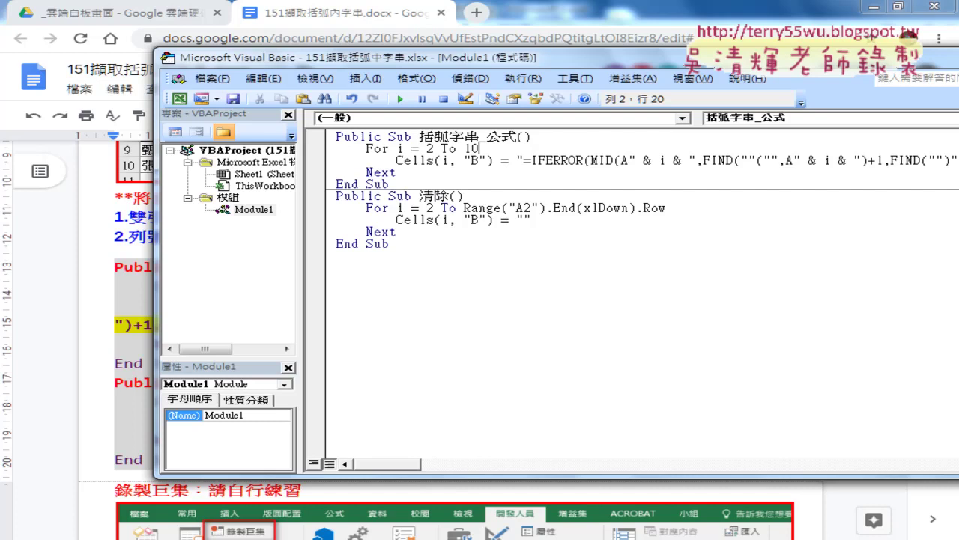
{"action": "key", "text": "ctrl+z"}
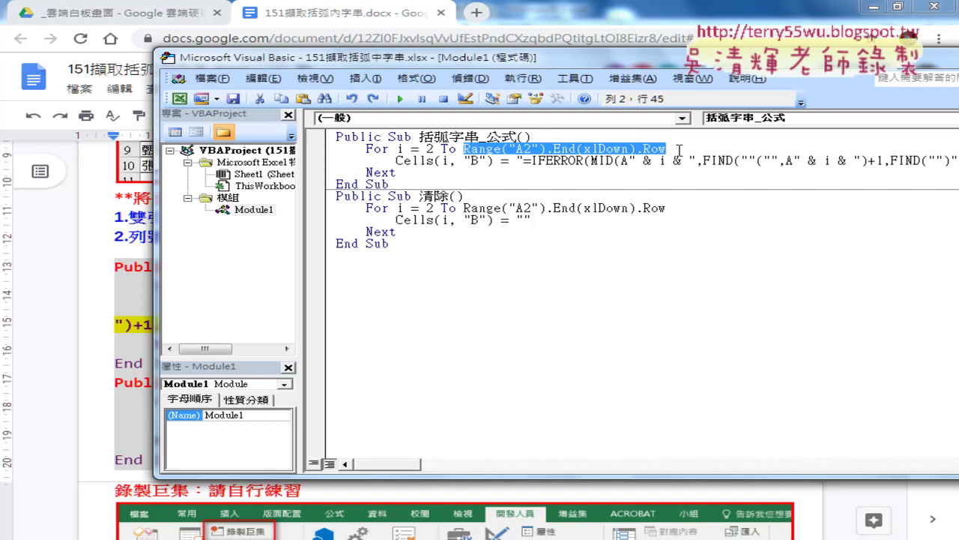
{"action": "left_click", "coordinate": [874, 11]}
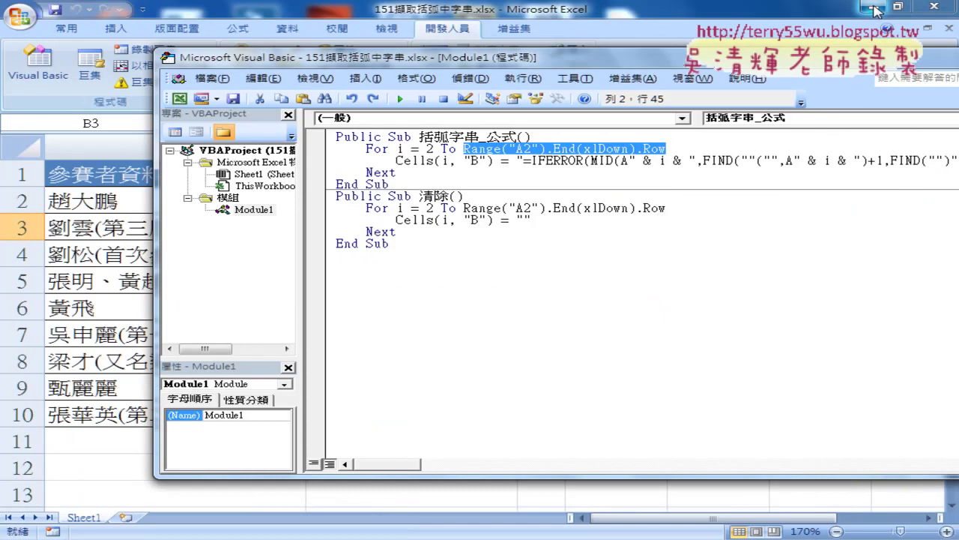
- Hide the VBA editor, check cells A10–A12 at the data's end, then select B2 to inspect its formula
{"action": "left_click", "coordinate": [874, 11]}
{"action": "left_click", "coordinate": [156, 413]}
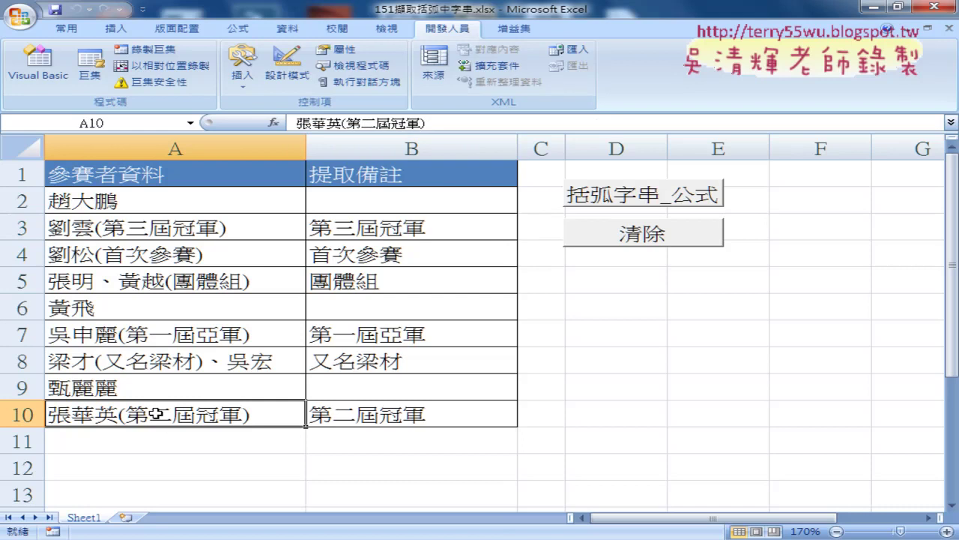
{"action": "left_click", "coordinate": [134, 444]}
{"action": "left_click", "coordinate": [129, 467]}
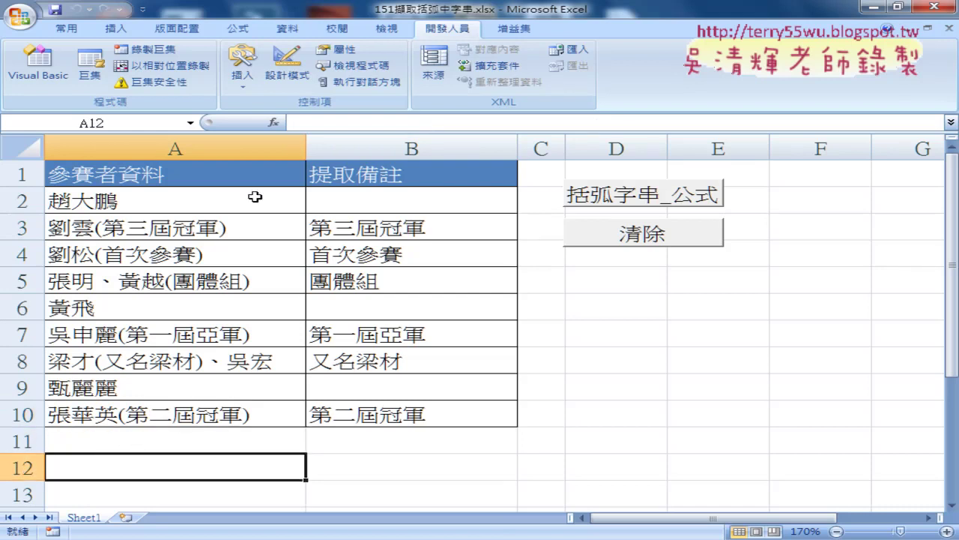
{"action": "left_click", "coordinate": [38, 64]}
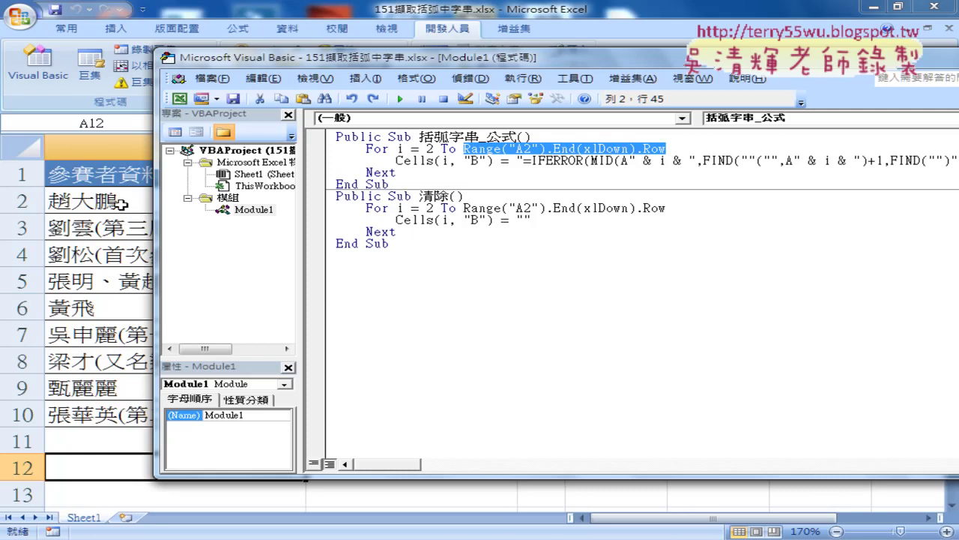
{"action": "left_click", "coordinate": [120, 202]}
{"action": "left_click", "coordinate": [400, 201]}
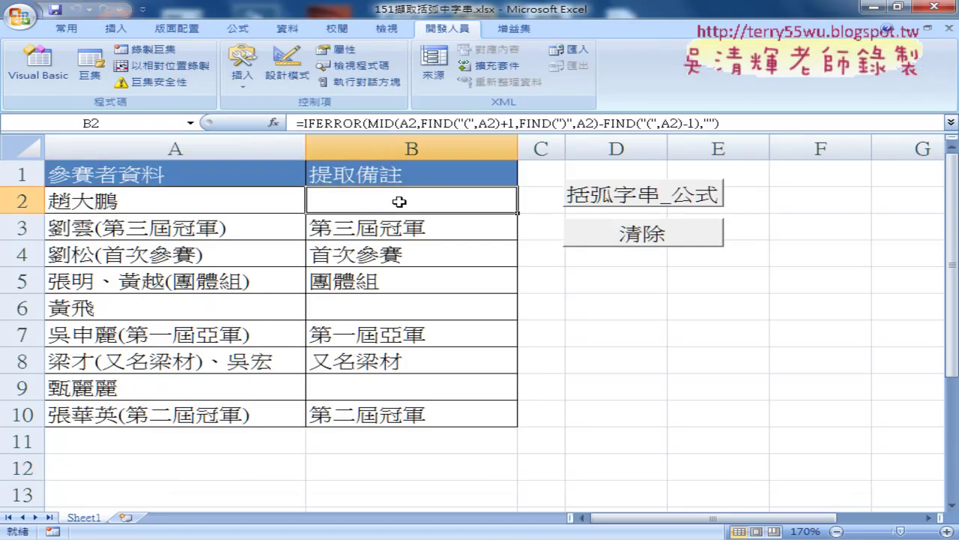
{"action": "key", "text": "ctrl+shift+Down"}
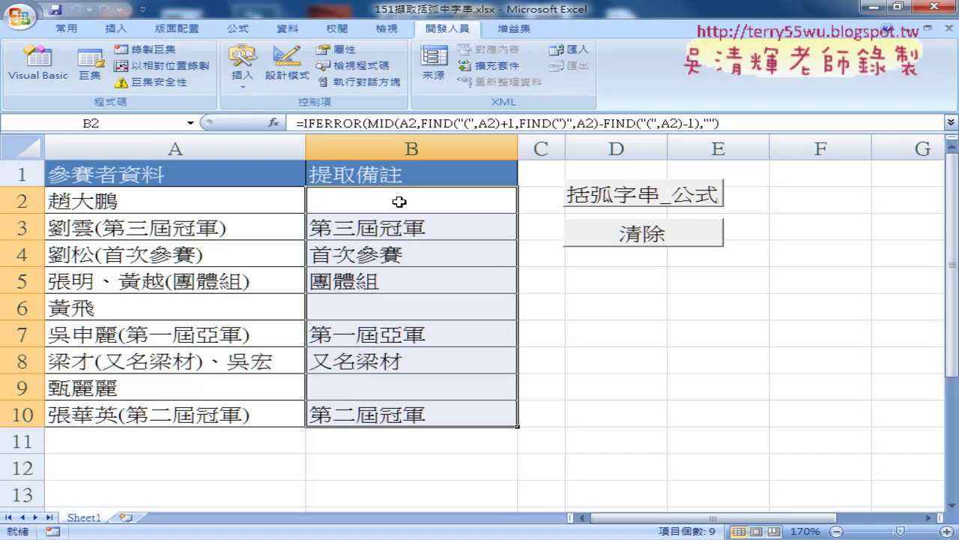
{"action": "left_click", "coordinate": [198, 205]}
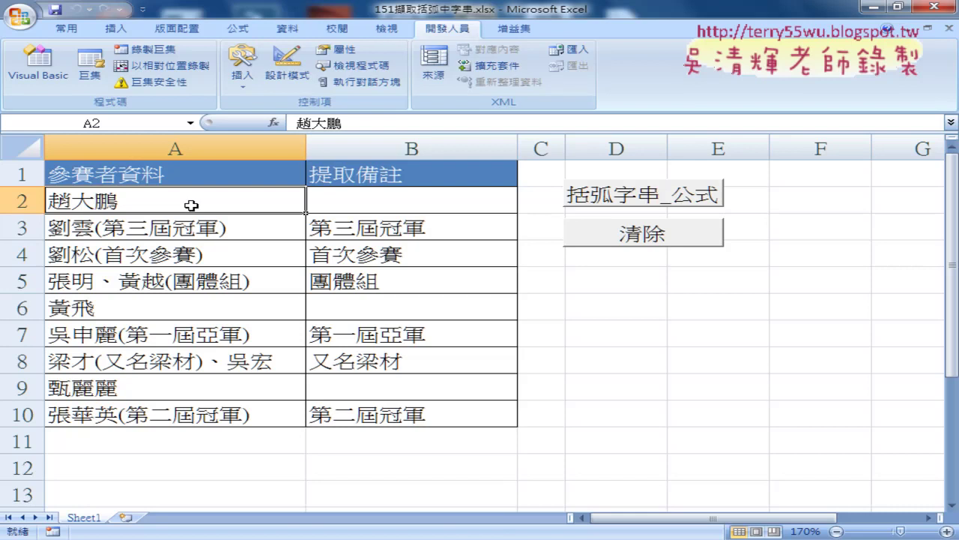
- Confirm Ctrl+Down from A2 reaches A10, then run the 清除 macro to empty column B
{"action": "key", "text": "ctrl+Down"}
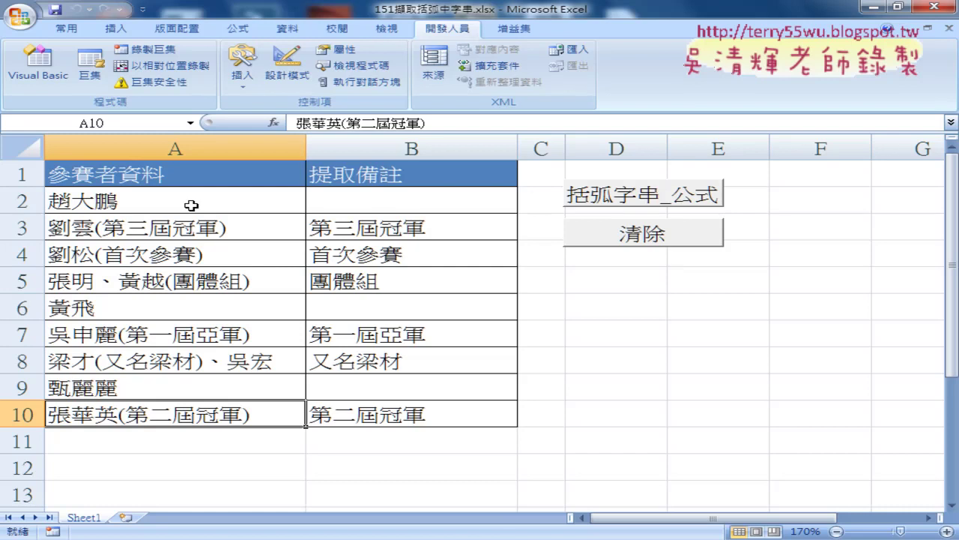
{"action": "left_click", "coordinate": [227, 205]}
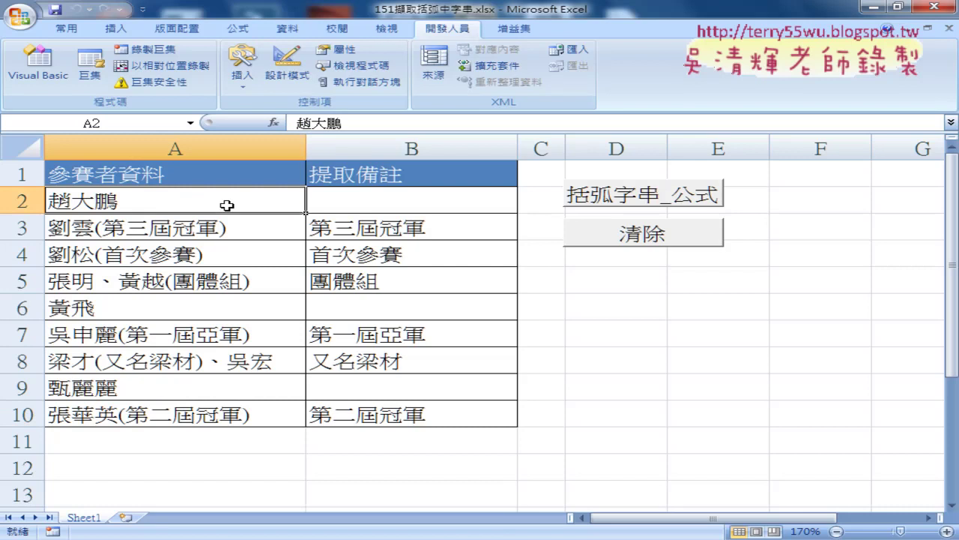
{"action": "key", "text": "ctrl+Down"}
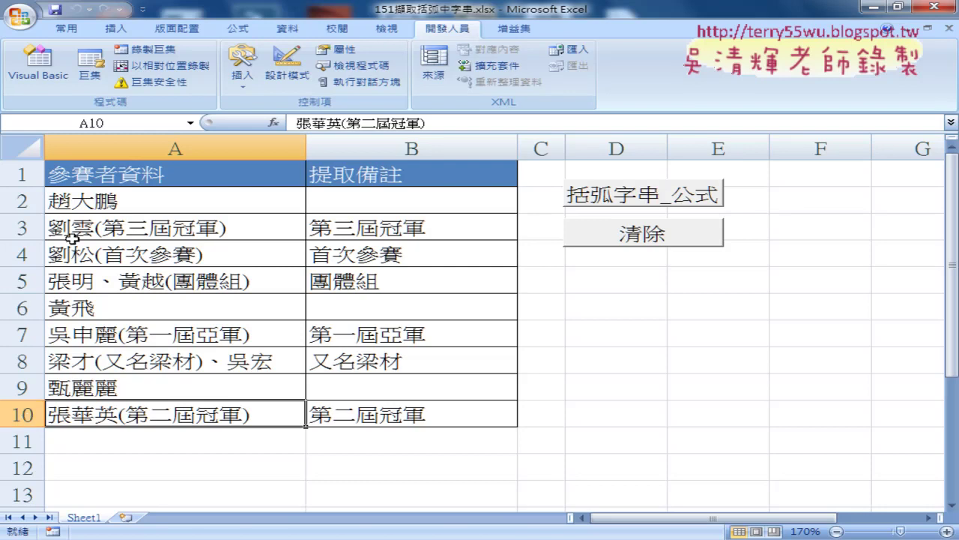
{"action": "left_click", "coordinate": [672, 243]}
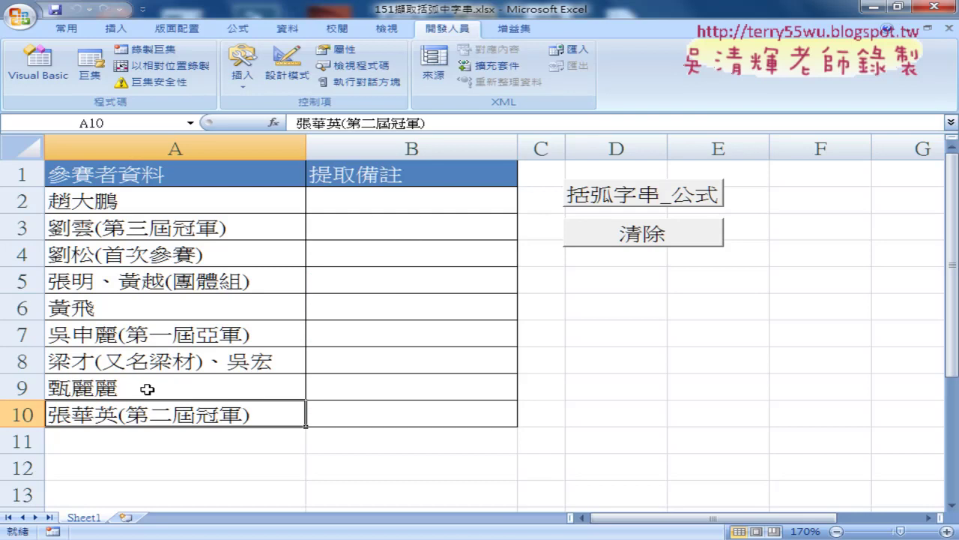
- Copy the names in A8:A10 and paste them into A11:A13
{"action": "left_click", "coordinate": [173, 385]}
{"action": "left_click_drag", "start_coordinate": [193, 363], "coordinate": [200, 421]}
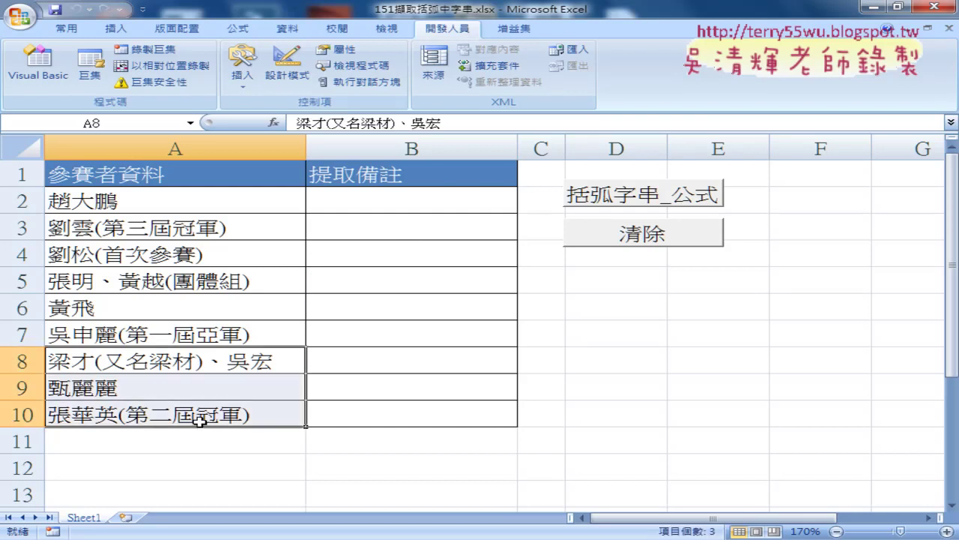
{"action": "key", "text": "ctrl+c"}
{"action": "left_click", "coordinate": [154, 442]}
{"action": "key", "text": "ctrl+v"}
{"action": "scroll", "coordinate": [255, 437], "scroll_direction": "down", "scroll_amount": 2}
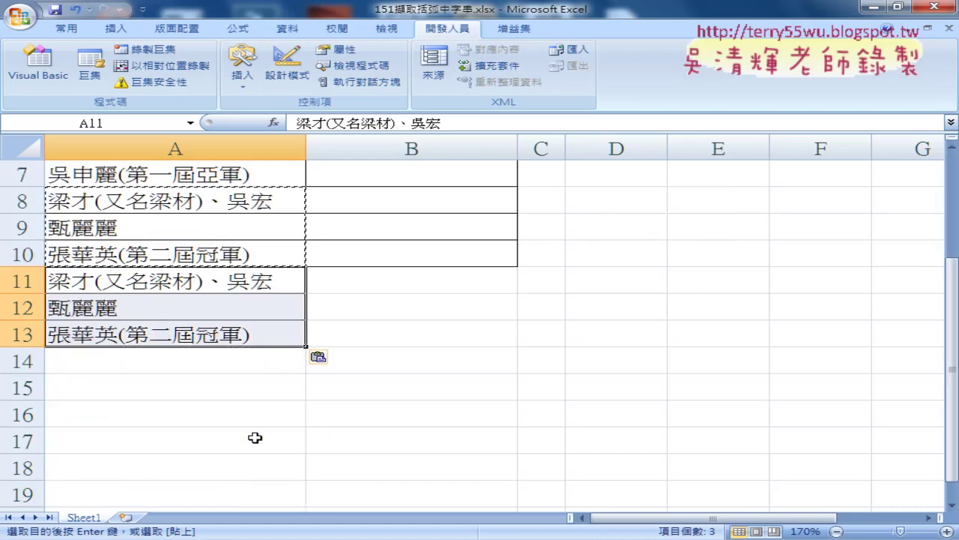
{"action": "scroll", "coordinate": [255, 437], "scroll_direction": "up", "scroll_amount": 2}
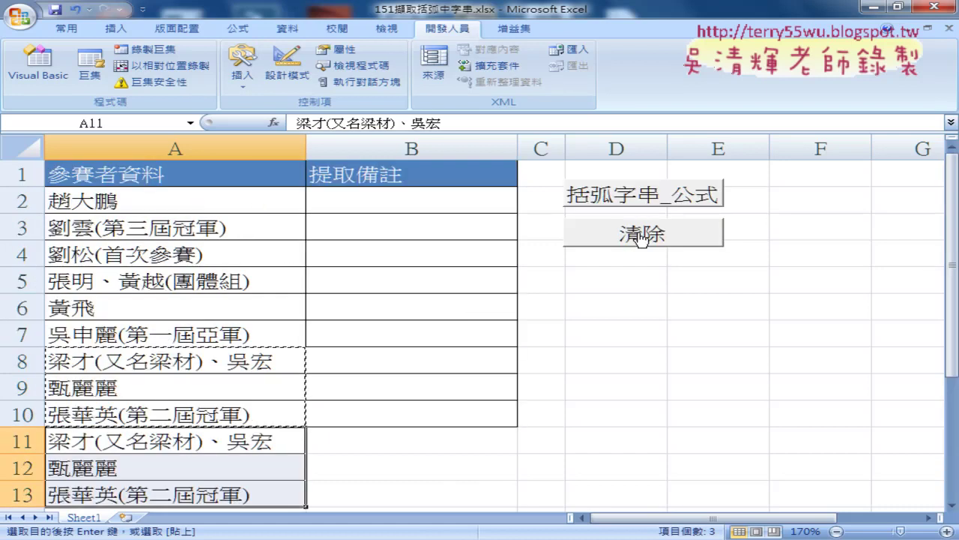
- Set the loop end to 10 in both the extraction and clear macros
{"action": "left_click", "coordinate": [38, 66]}
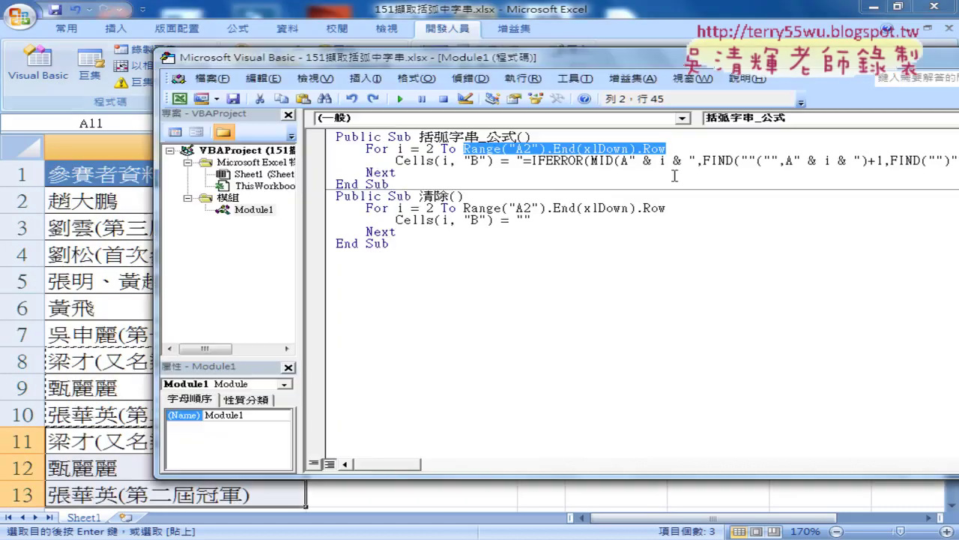
{"action": "type", "text": "10"}
{"action": "left_click_drag", "start_coordinate": [667, 208], "coordinate": [463, 208]}
{"action": "type", "text": "10"}
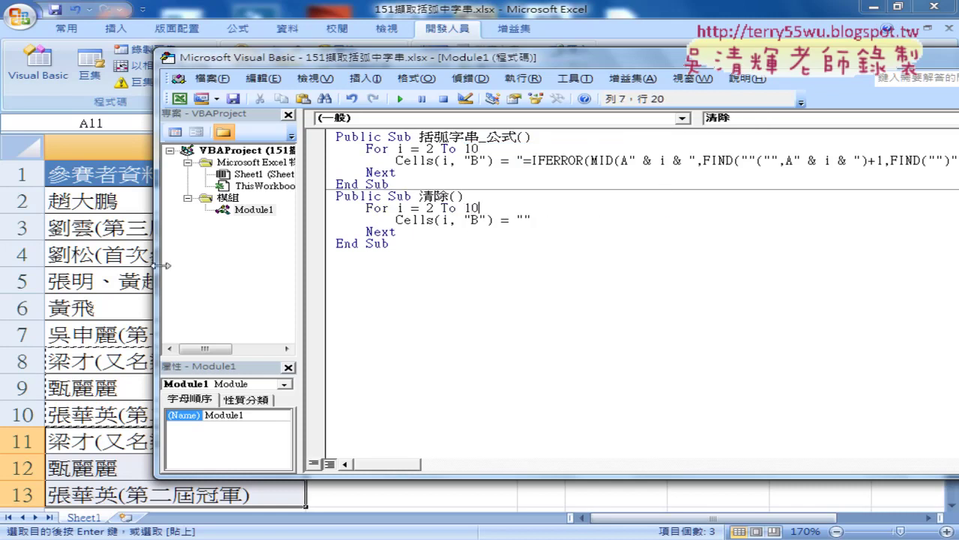
{"action": "key", "text": "alt+F11"}
- Run the 括弧字串_公式 macro to fill column B, then 清除 to empty it again
{"action": "left_click", "coordinate": [642, 197]}
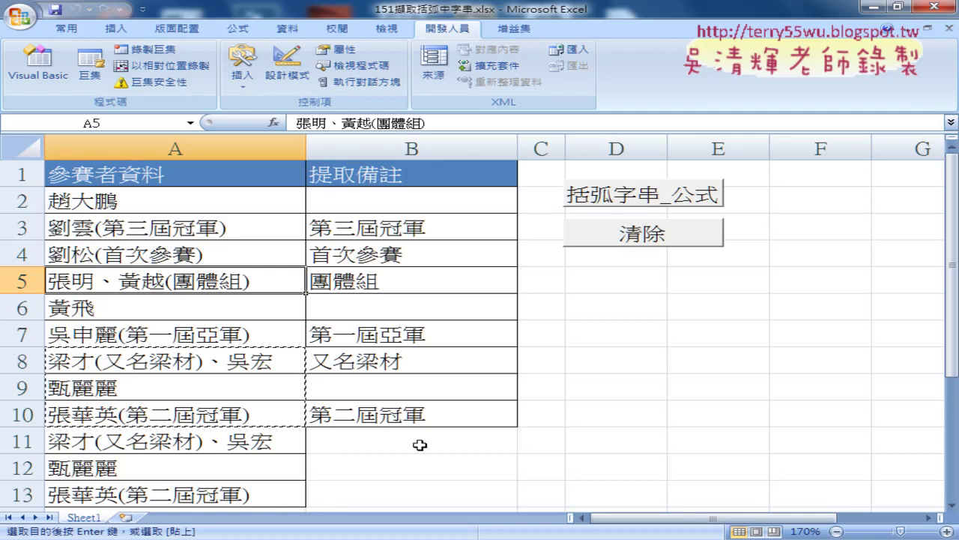
{"action": "scroll", "coordinate": [405, 465], "scroll_direction": "down", "scroll_amount": 1}
{"action": "scroll", "coordinate": [383, 375], "scroll_direction": "up", "scroll_amount": 1}
{"action": "left_click", "coordinate": [641, 233]}
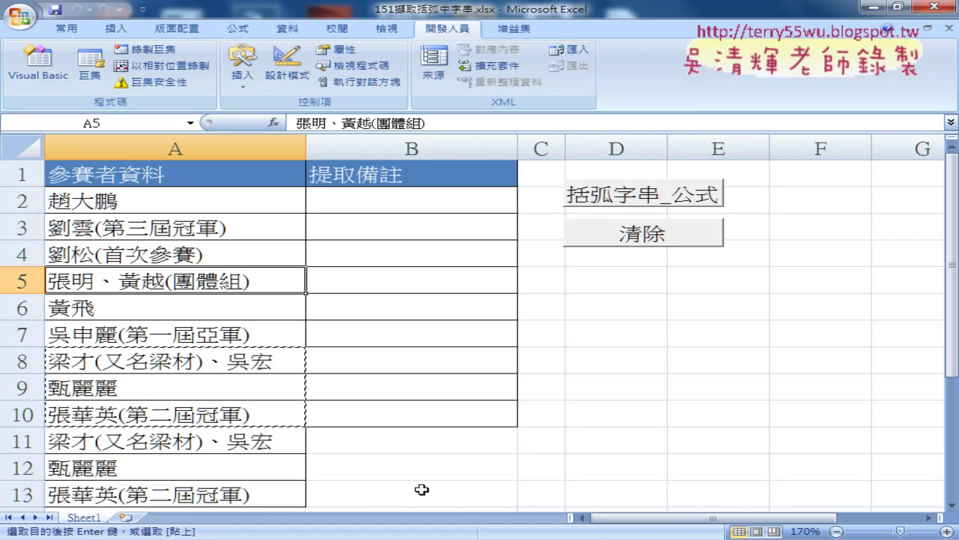
- Reopen Module1 in the VBA editor and place the cursor at the first loop's end value 10
{"action": "left_click", "coordinate": [48, 76]}
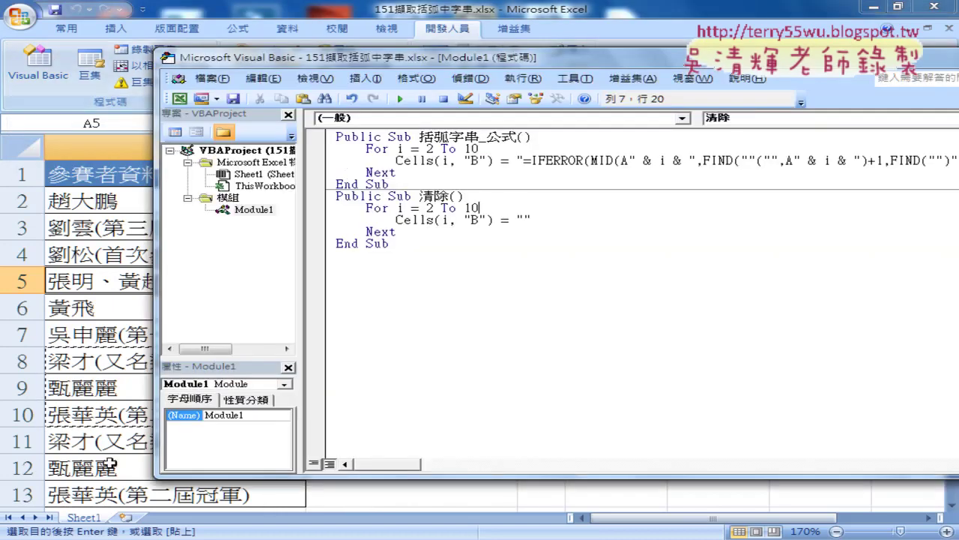
{"action": "left_click", "coordinate": [81, 472]}
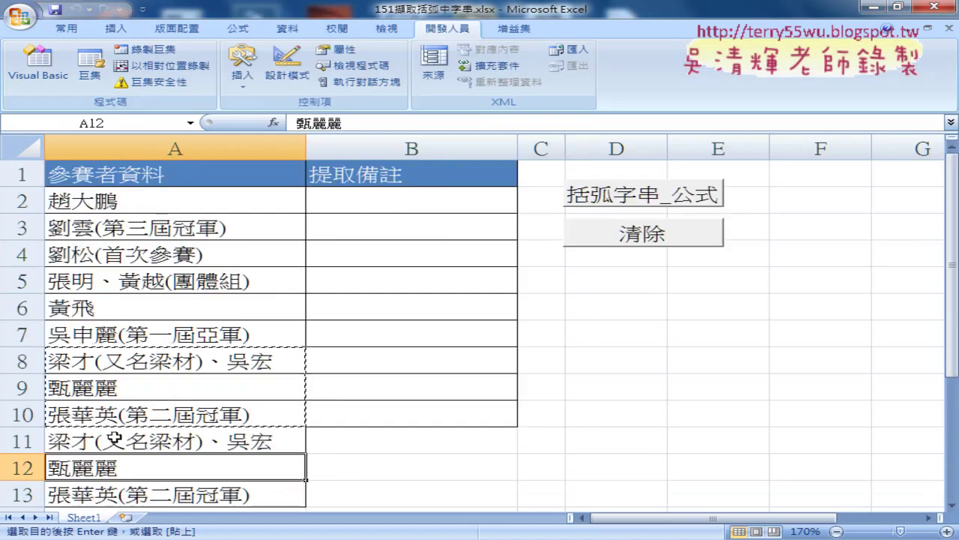
{"action": "left_click", "coordinate": [37, 66]}
{"action": "left_click", "coordinate": [474, 149]}
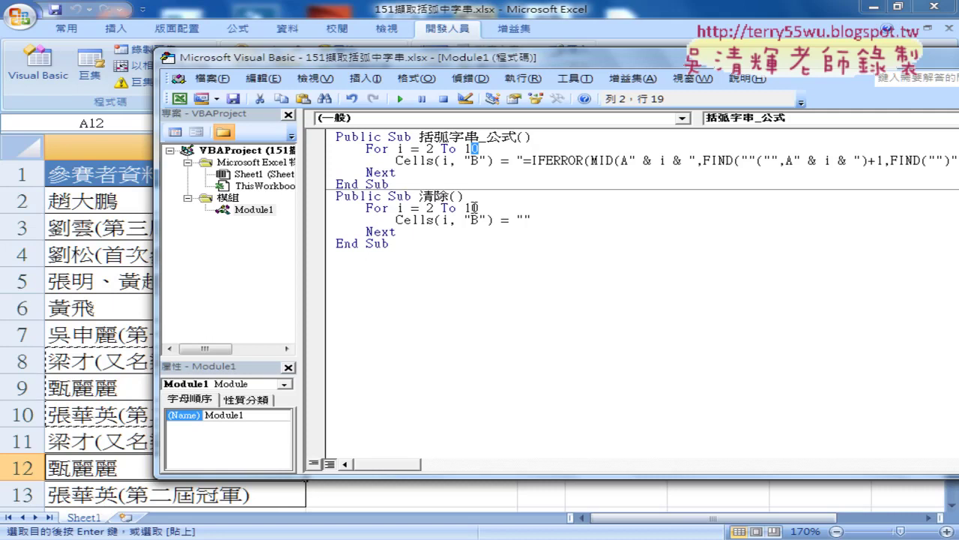
- Replace the extraction loop's end value 10 with range("A2")
{"action": "left_click_drag", "start_coordinate": [516, 58], "coordinate": [570, 63]}
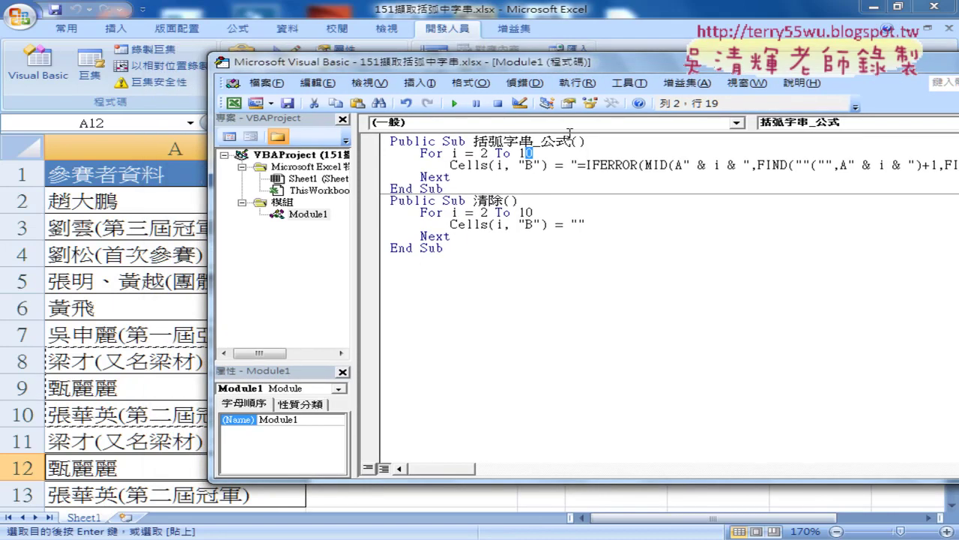
{"action": "left_click", "coordinate": [534, 153]}
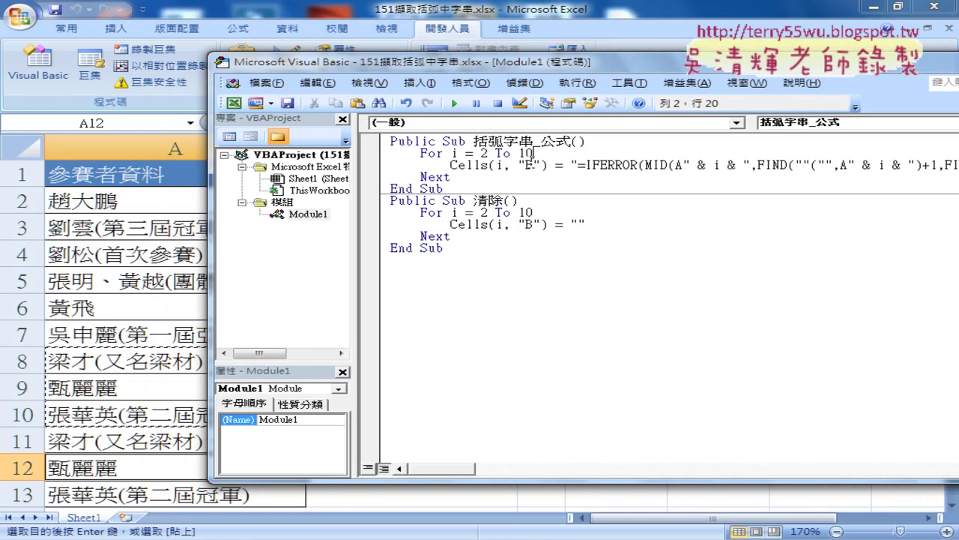
{"action": "double_click", "coordinate": [529, 152]}
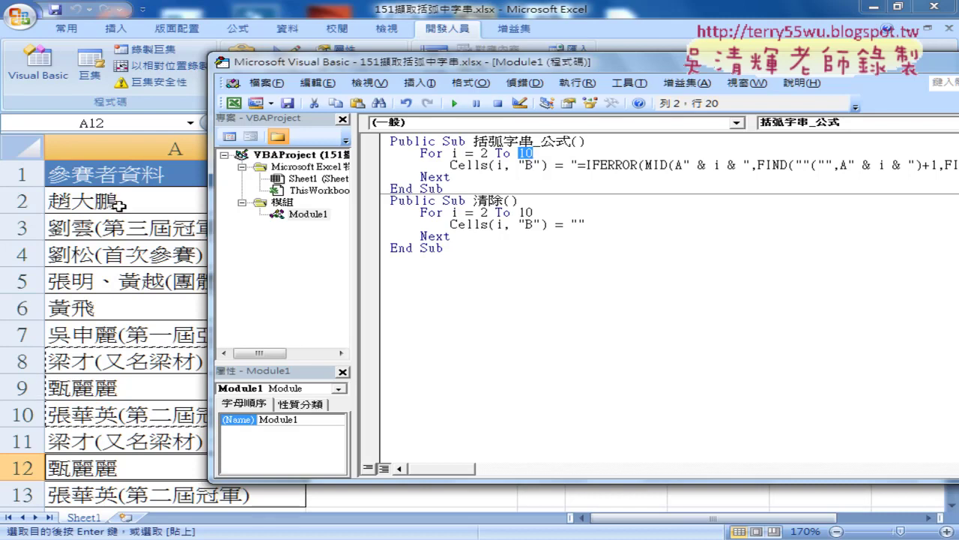
{"action": "type", "text": "k"}
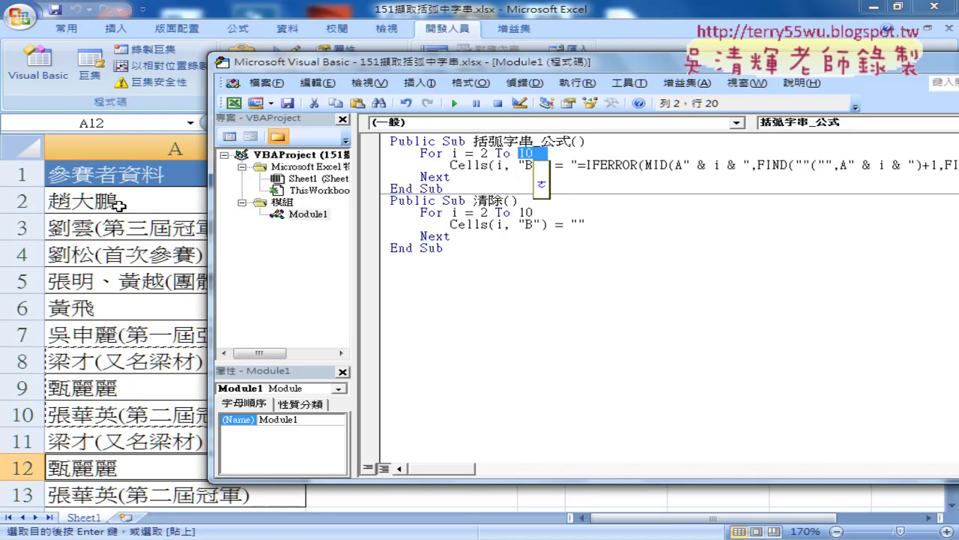
{"action": "key", "text": "BackSpace"}
{"action": "type", "text": "ra"}
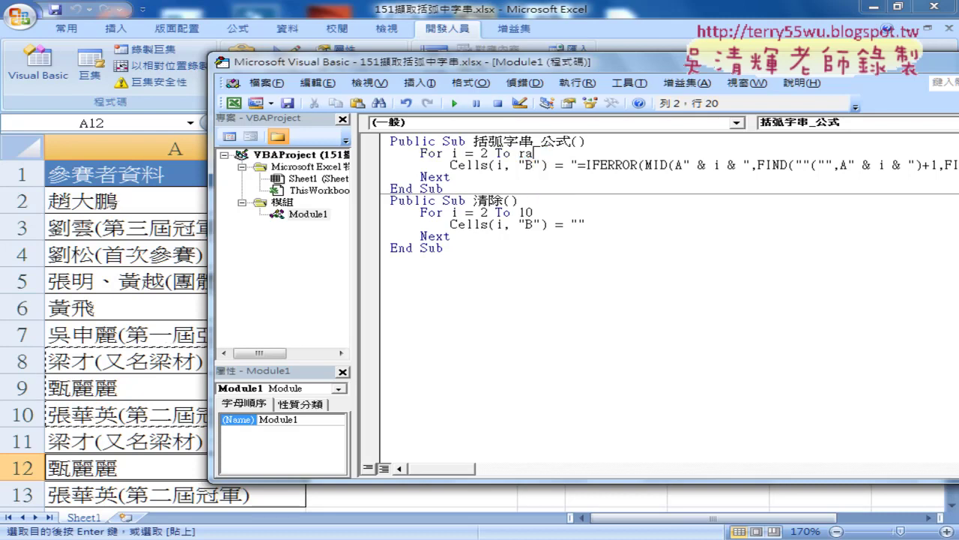
{"action": "type", "text": "nge"}
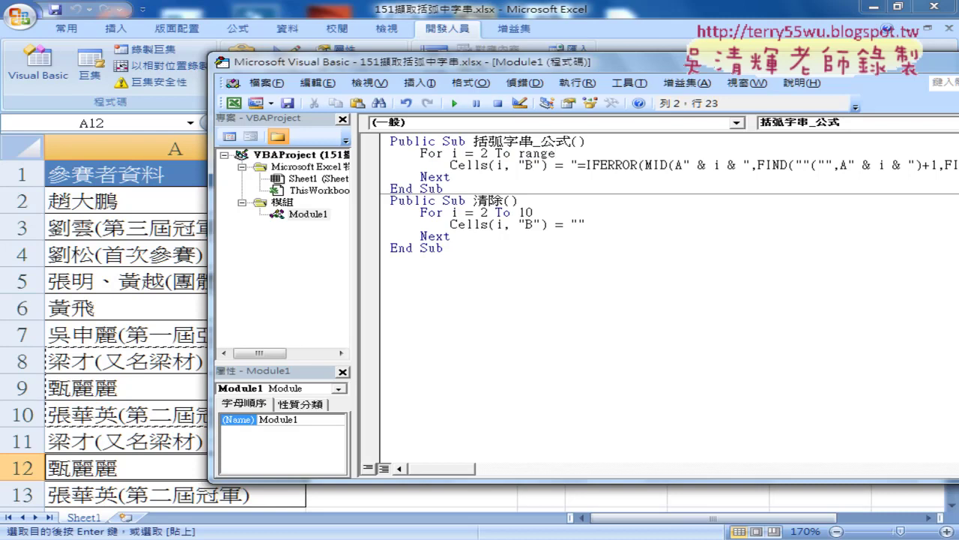
{"action": "type", "text": "(\""}
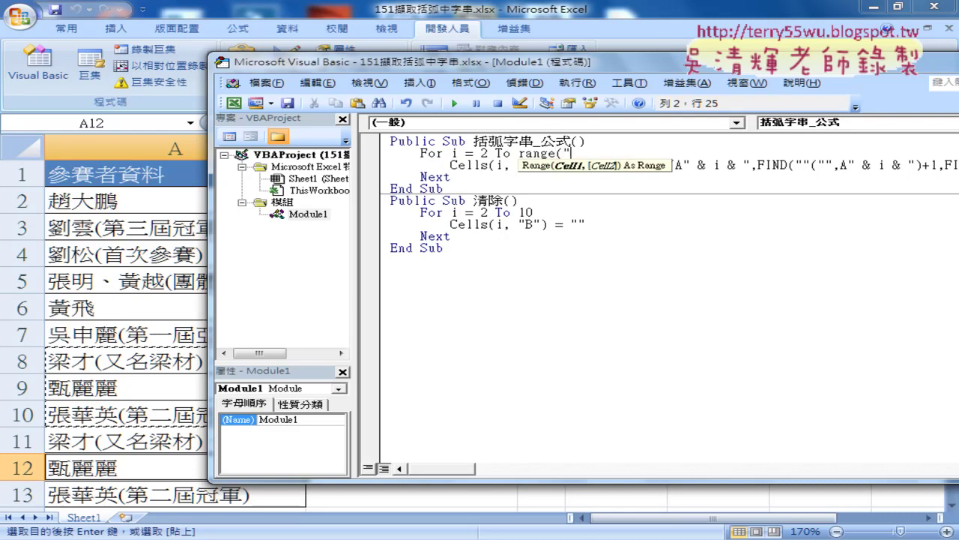
{"action": "type", "text": "A"}
{"action": "type", "text": "2\""}
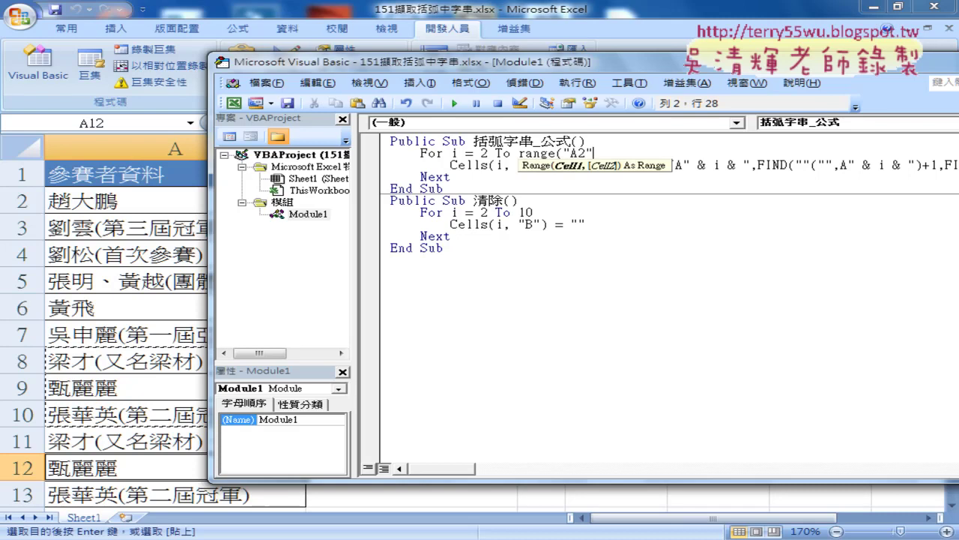
{"action": "type", "text": ")"}
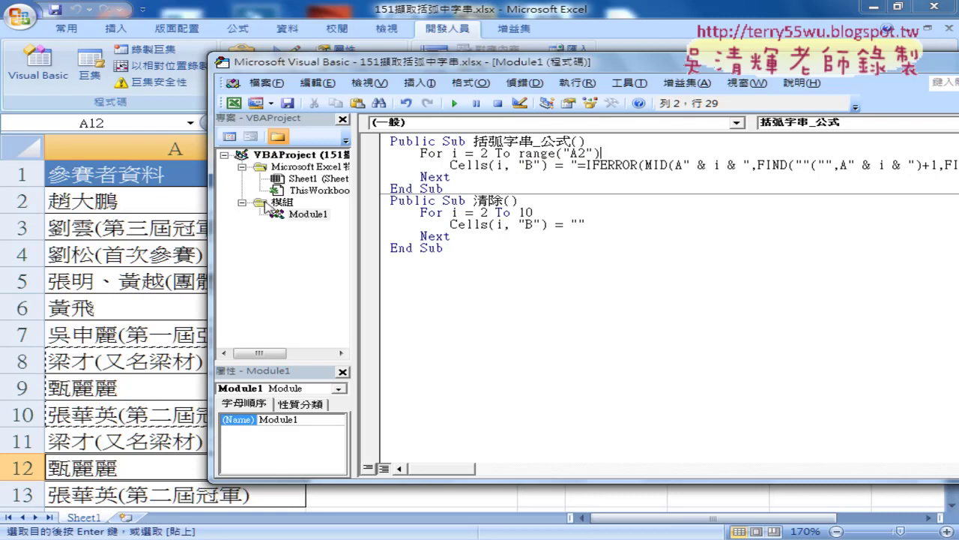
{"action": "left_click_drag", "start_coordinate": [518, 152], "coordinate": [608, 156]}
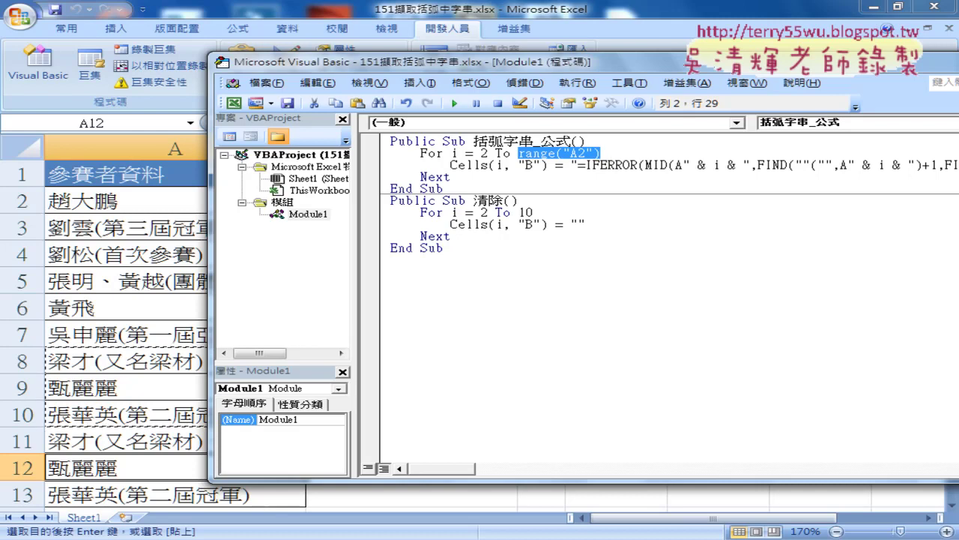
- Change the extraction loop end to Cells(2, "A"), highlighting Cells(i, "B") and the counter i to explain them
{"action": "type", "text": "cells"}
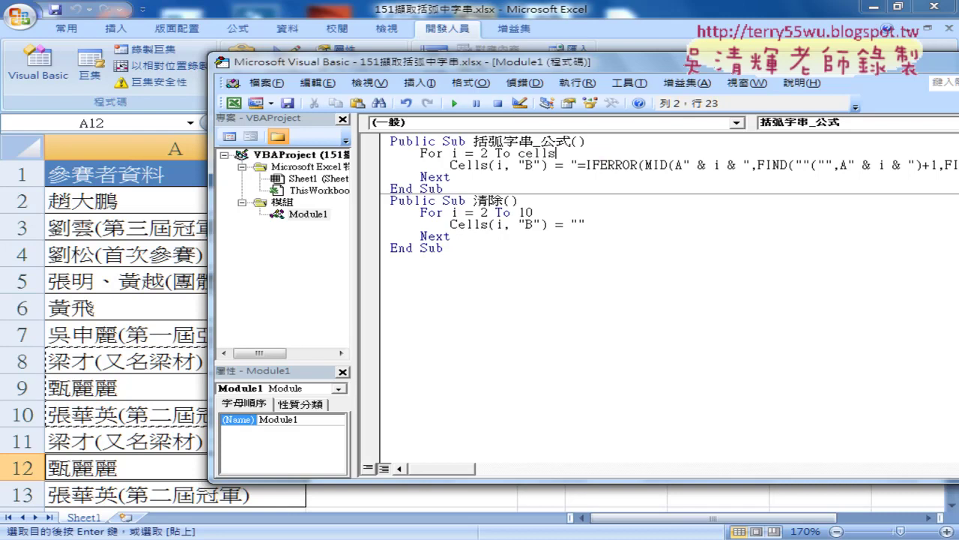
{"action": "type", "text": "("}
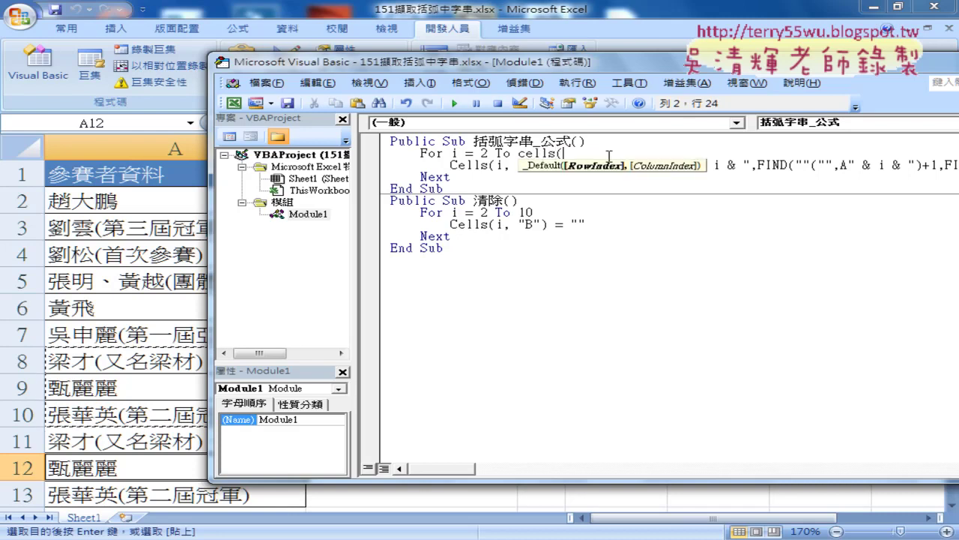
{"action": "type", "text": "2"}
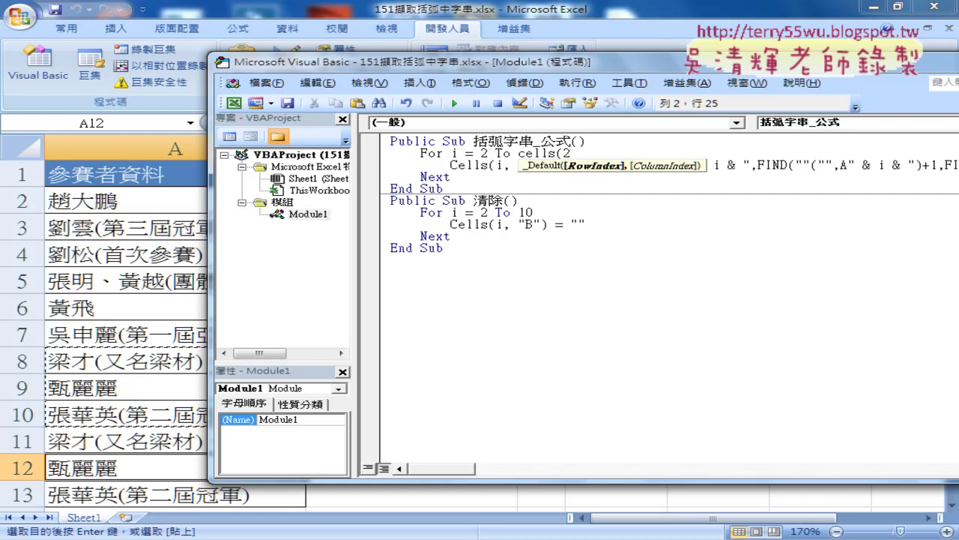
{"action": "type", "text": ","}
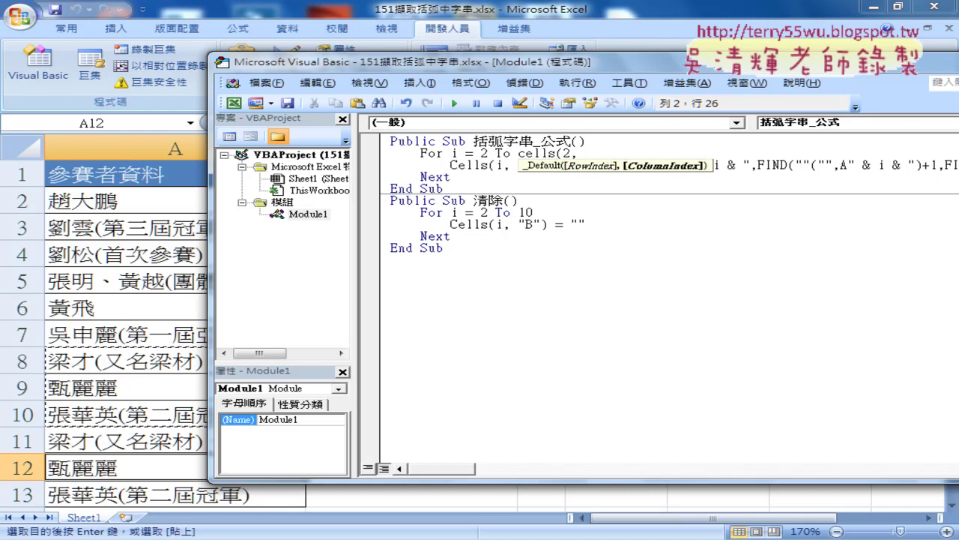
{"action": "type", "text": "\"A\""}
{"action": "type", "text": ")"}
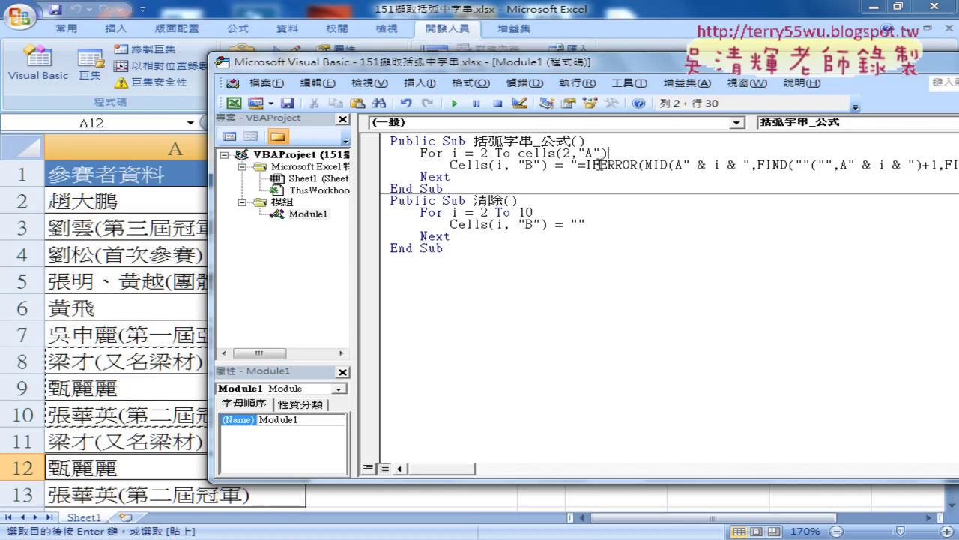
{"action": "left_click_drag", "start_coordinate": [550, 164], "coordinate": [450, 166]}
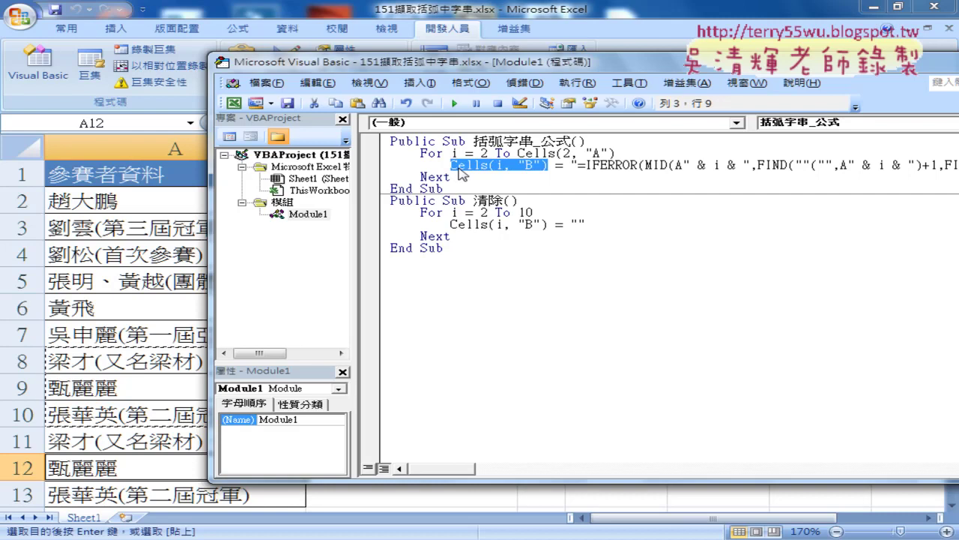
{"action": "left_click_drag", "start_coordinate": [495, 165], "coordinate": [543, 165]}
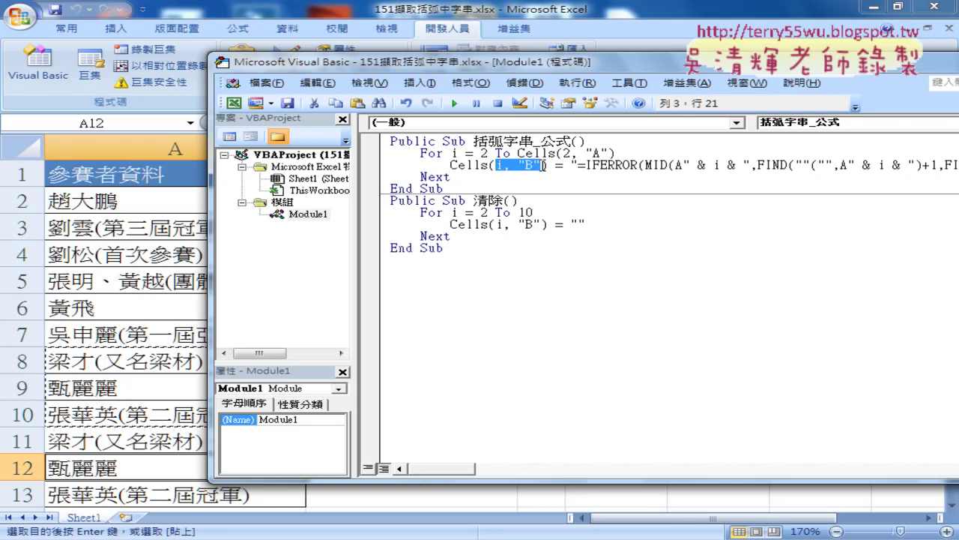
{"action": "double_click", "coordinate": [498, 165]}
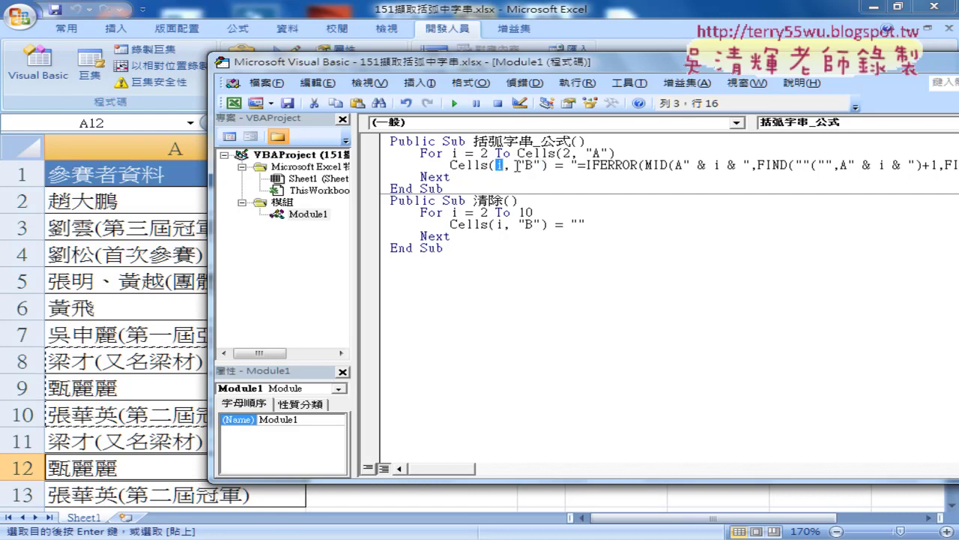
{"action": "left_click_drag", "start_coordinate": [451, 153], "coordinate": [512, 153]}
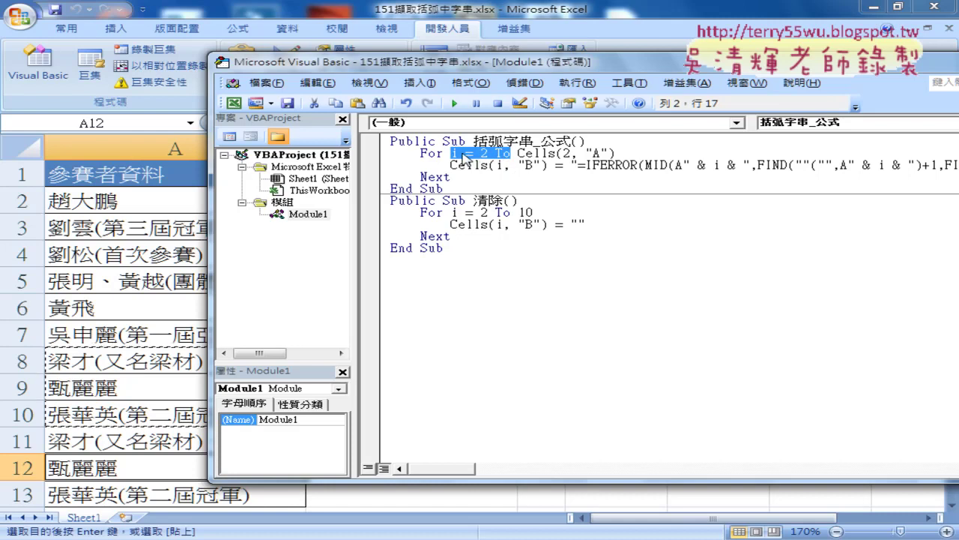
{"action": "left_click_drag", "start_coordinate": [451, 165], "coordinate": [548, 166]}
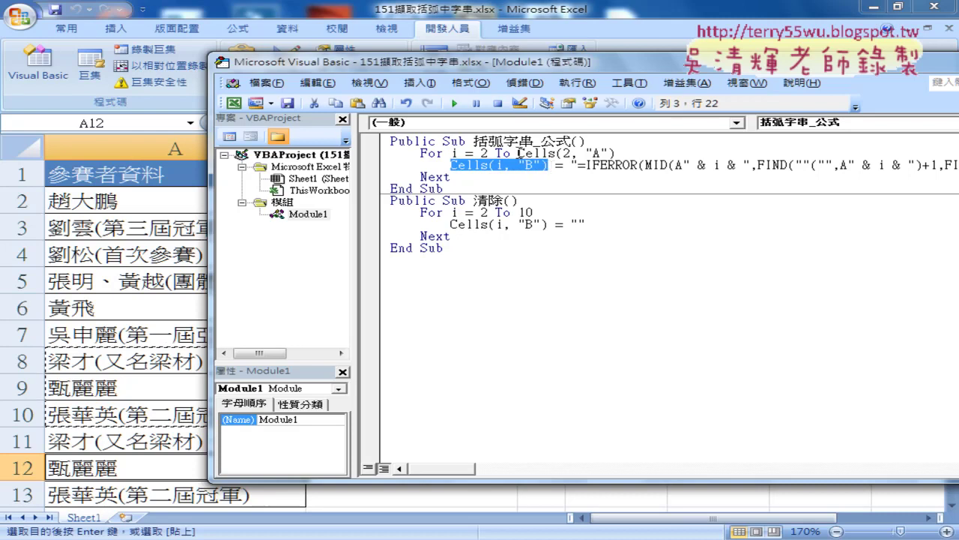
{"action": "left_click_drag", "start_coordinate": [517, 153], "coordinate": [621, 154]}
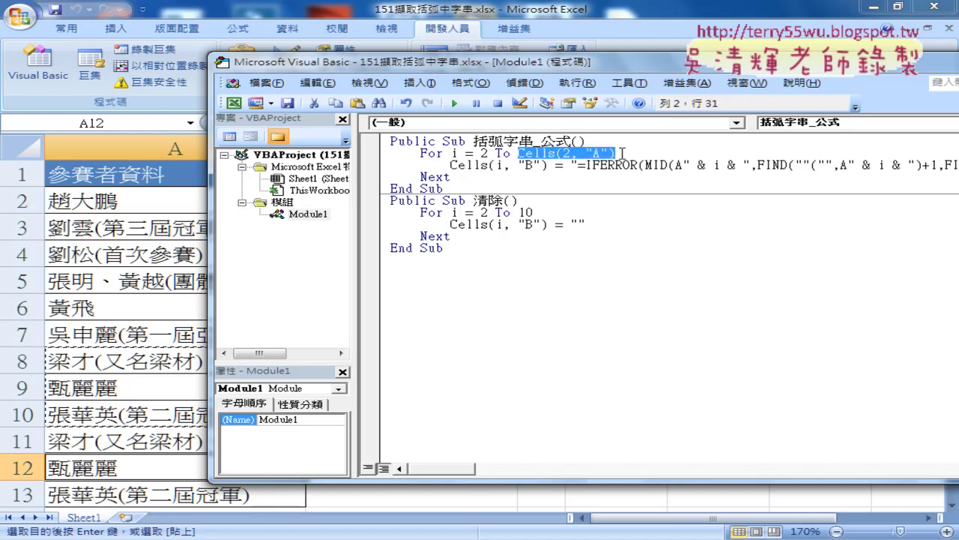
- Retype range("A2") as the loop end and append .End from the IntelliSense list
{"action": "type", "text": "r"}
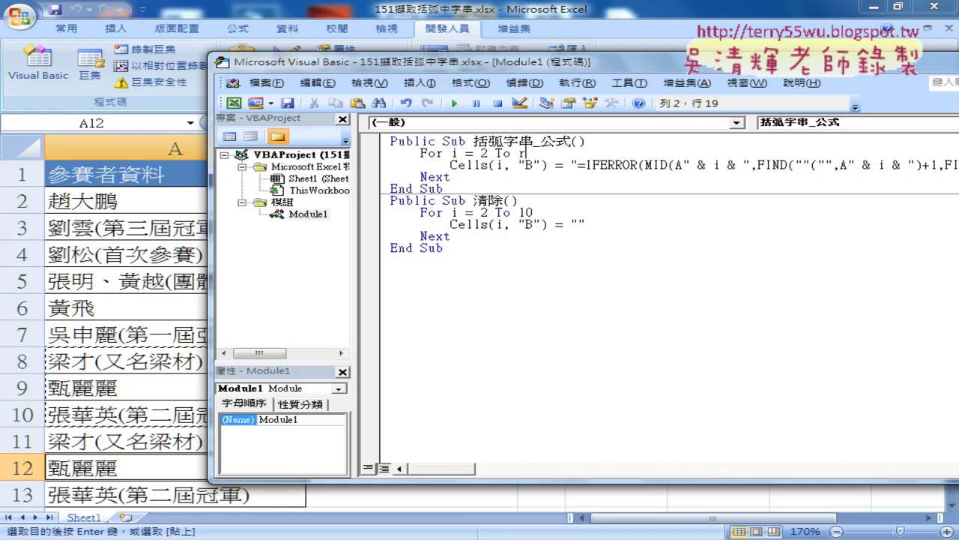
{"action": "type", "text": "ange"}
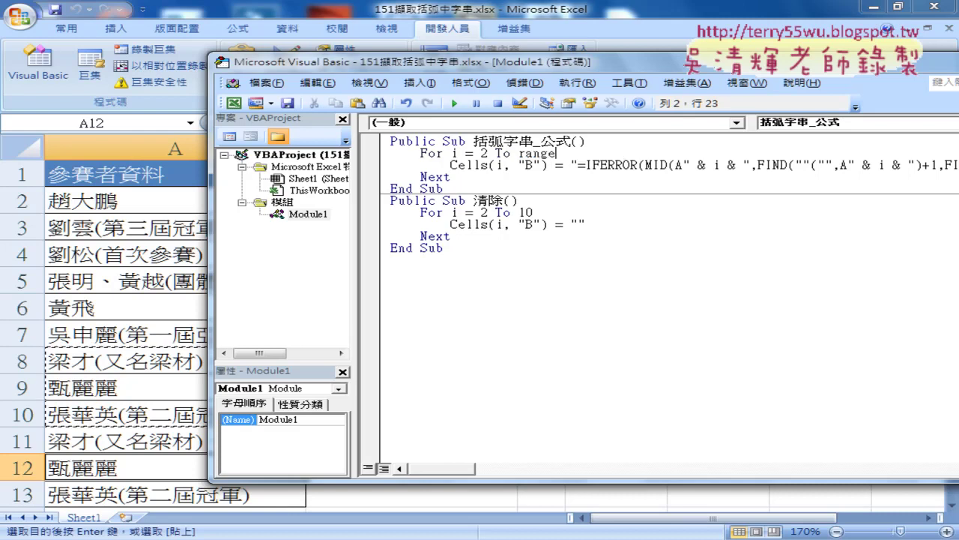
{"action": "type", "text": "("}
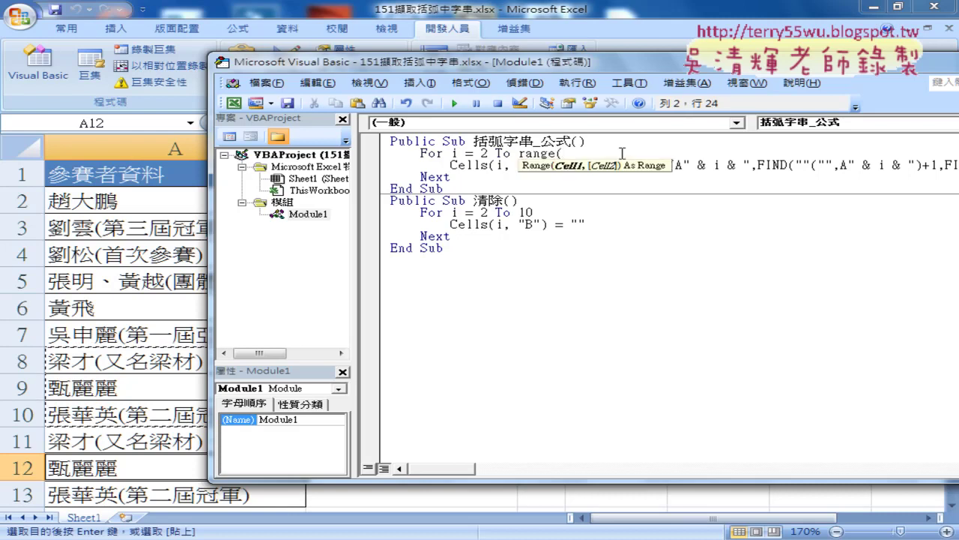
{"action": "type", "text": "\"A"}
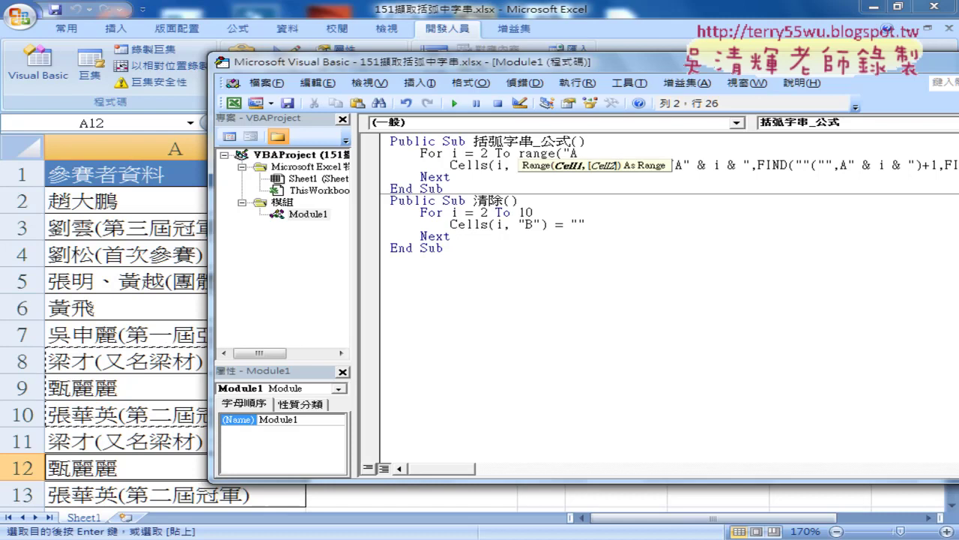
{"action": "type", "text": "2\")"}
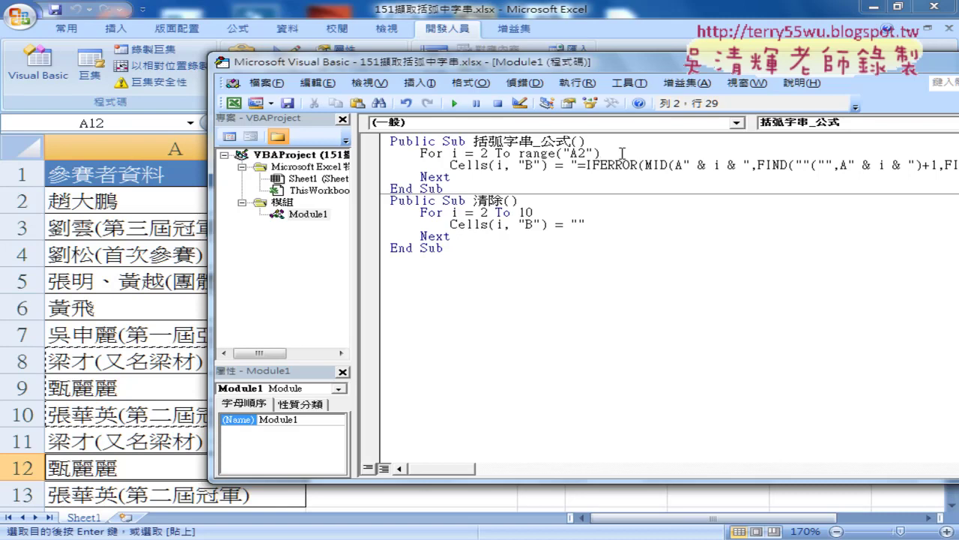
{"action": "type", "text": "."}
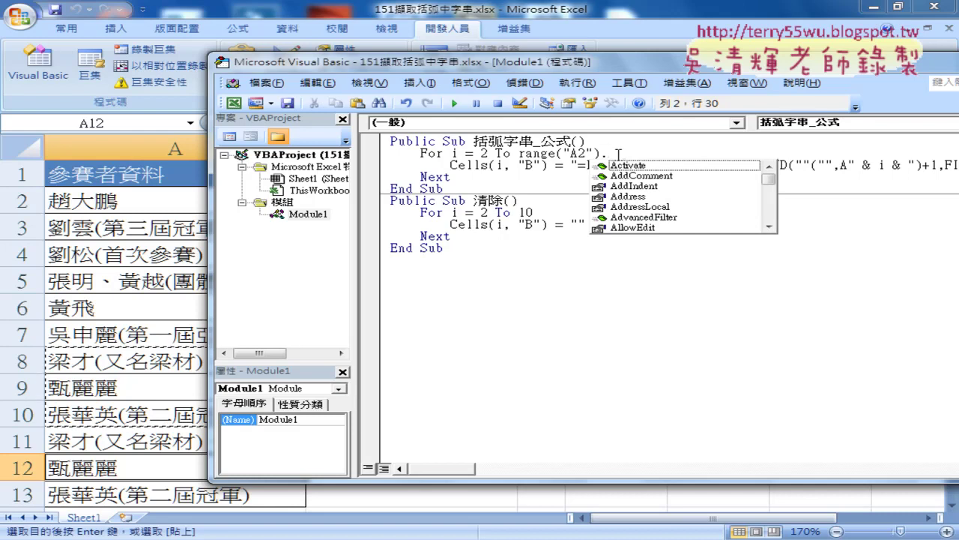
{"action": "type", "text": "E"}
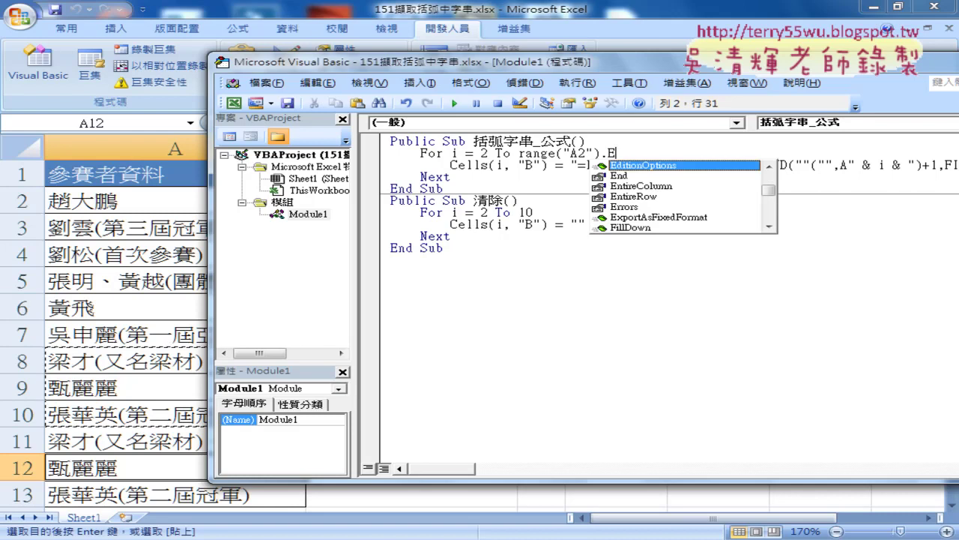
{"action": "key", "text": "Down"}
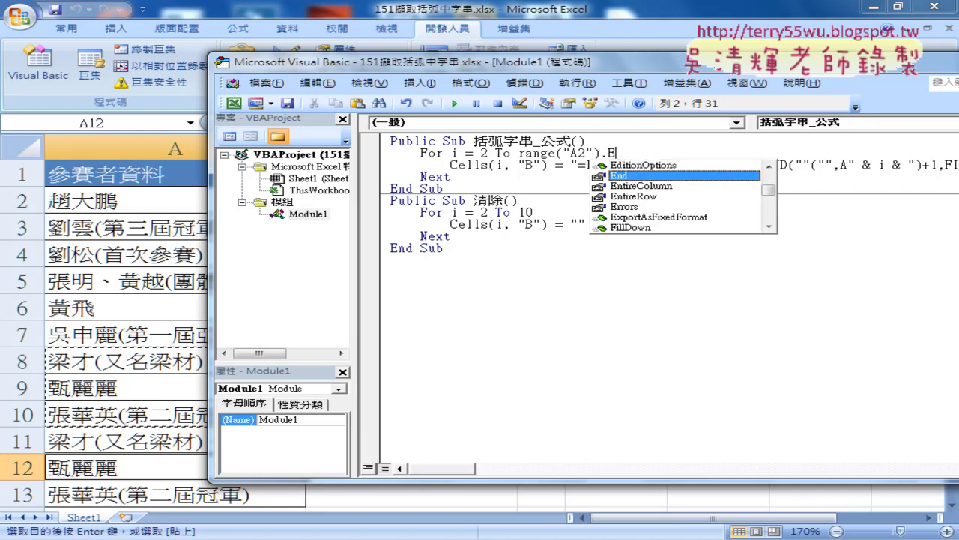
{"action": "double_click", "coordinate": [625, 176]}
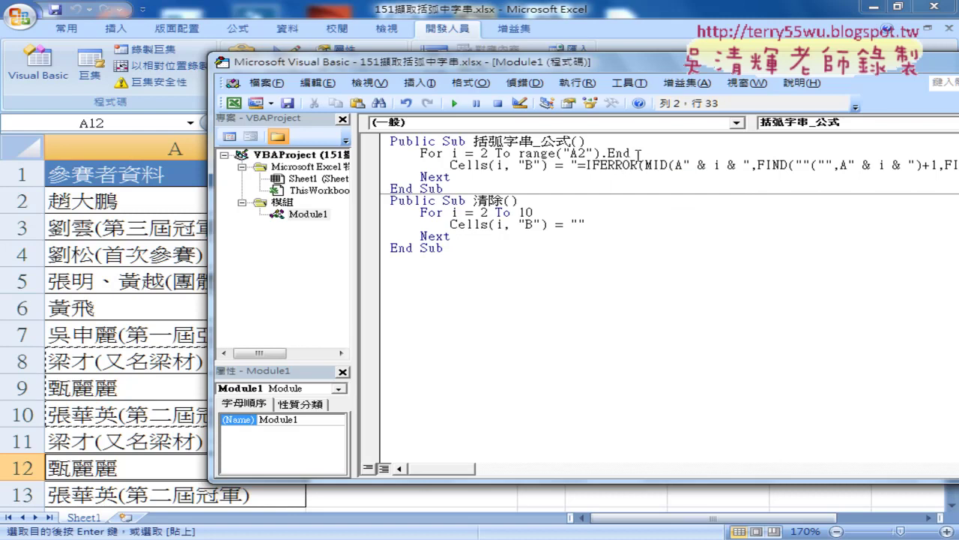
- Complete the loop end as range("A2").End(xlDown) by choosing xlDown from the constants list
{"action": "double_click", "coordinate": [619, 152]}
{"action": "left_click", "coordinate": [632, 153]}
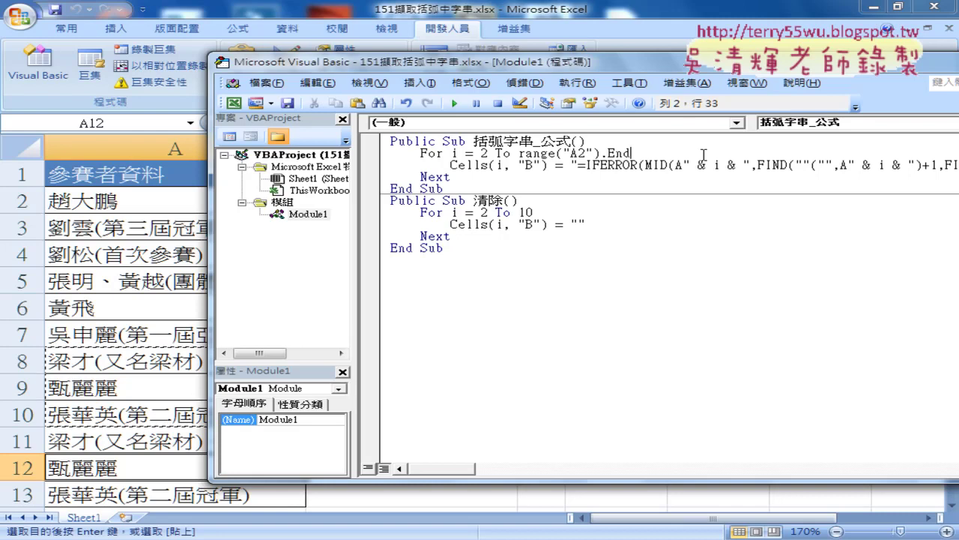
{"action": "type", "text": "("}
{"action": "key", "text": "Down"}
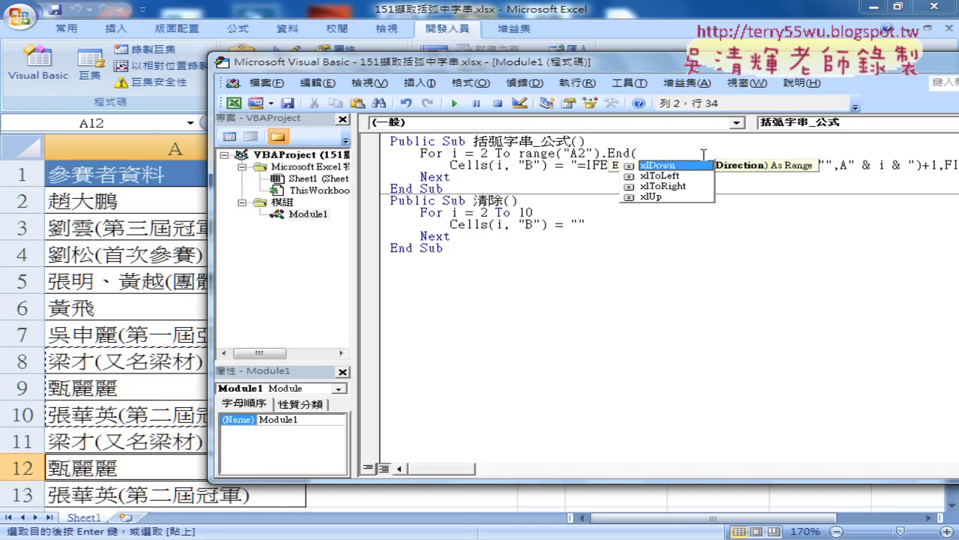
{"action": "key", "text": "Down"}
{"action": "key", "text": "Down"}
{"action": "key", "text": "Down"}
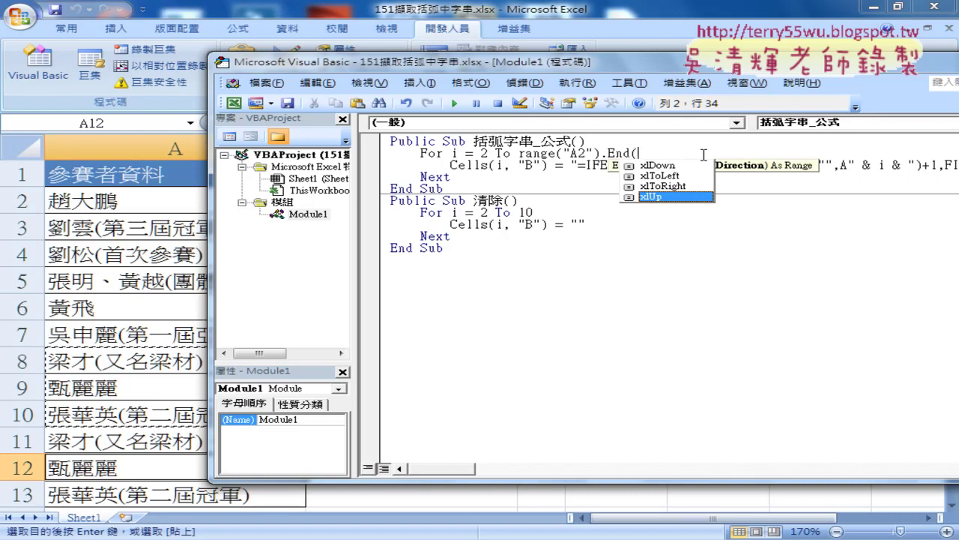
{"action": "key", "text": "Up"}
{"action": "key", "text": "Up"}
{"action": "key", "text": "Up"}
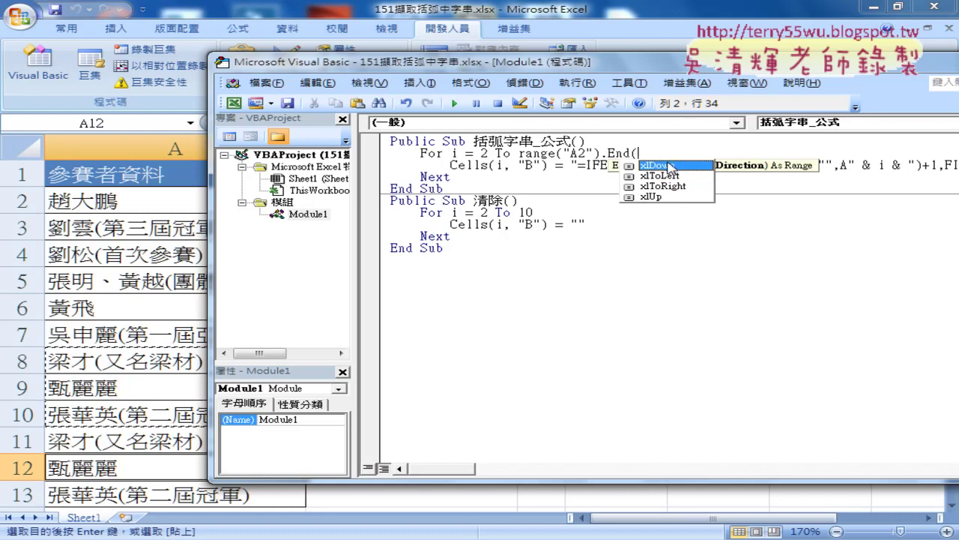
{"action": "double_click", "coordinate": [672, 165]}
- Complete the extraction loop limit as Range("A2").End(xlDown).row, noting row 13 is the last data row
{"action": "type", "text": ")"}
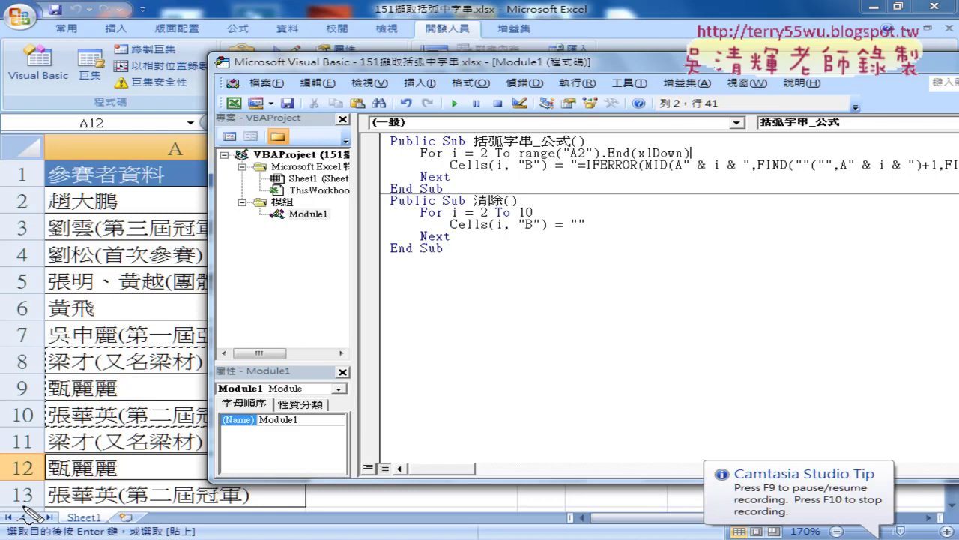
{"action": "left_click_drag", "start_coordinate": [30, 510], "coordinate": [29, 512]}
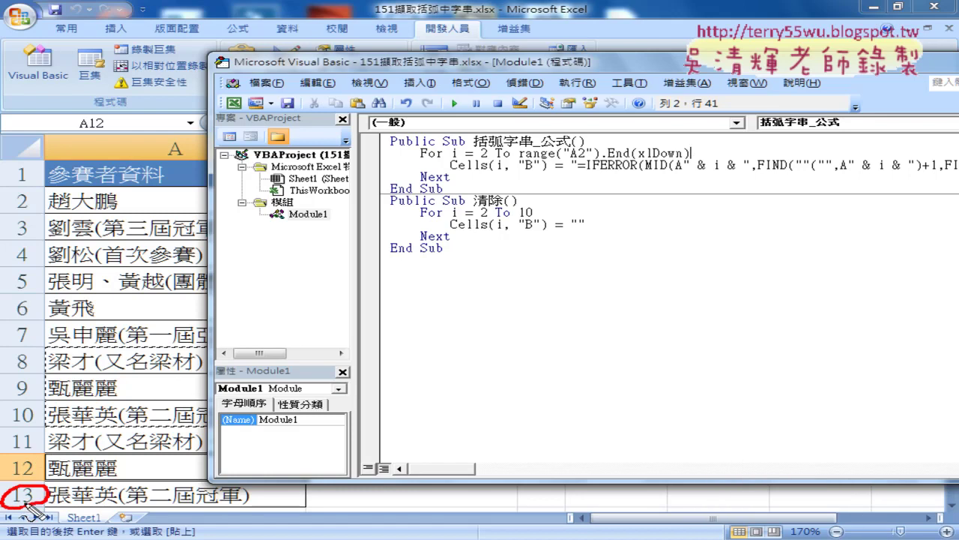
{"action": "key", "text": "Escape"}
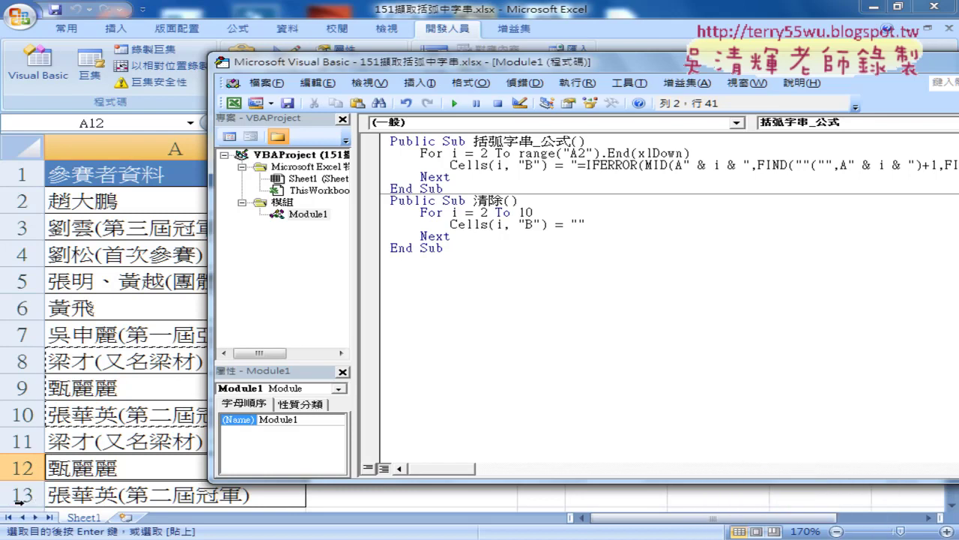
{"action": "type", "text": "."}
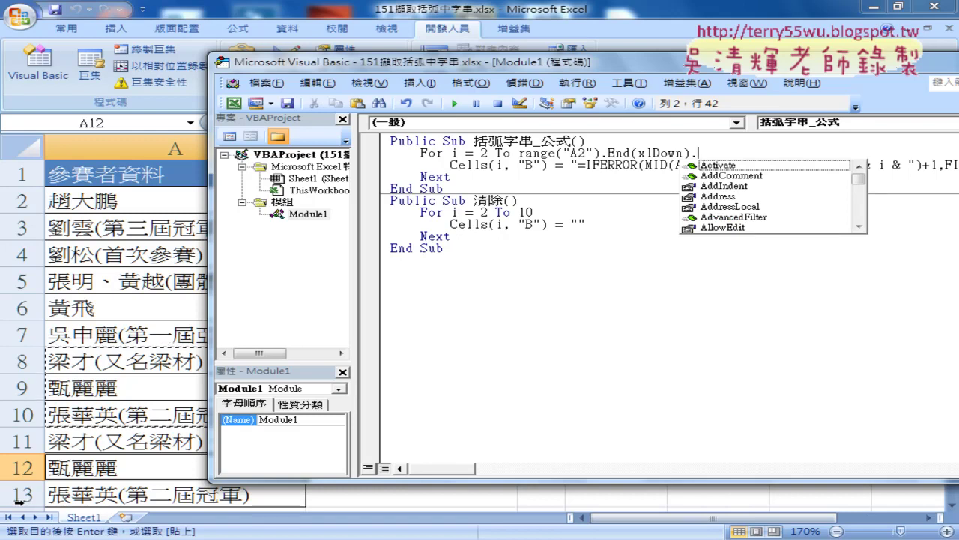
{"action": "type", "text": "ro"}
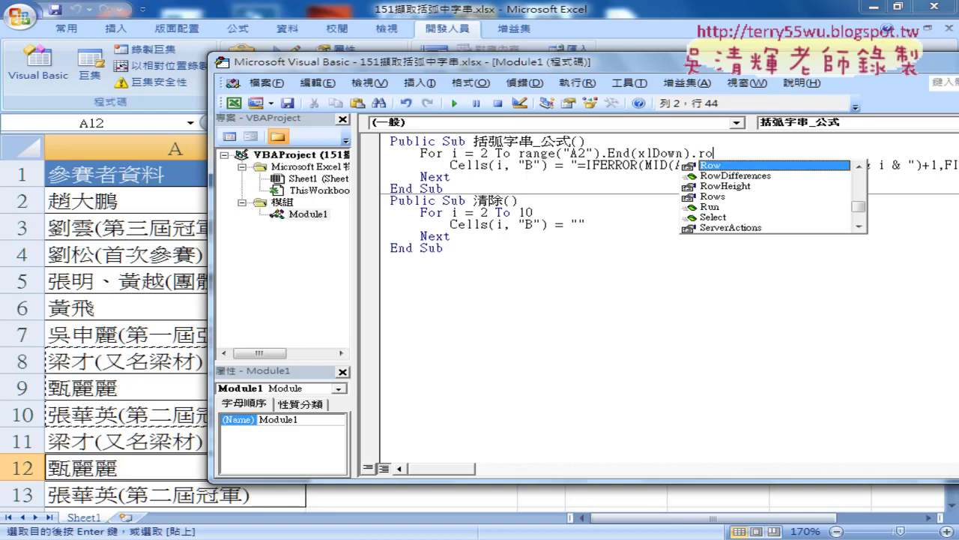
{"action": "type", "text": "w"}
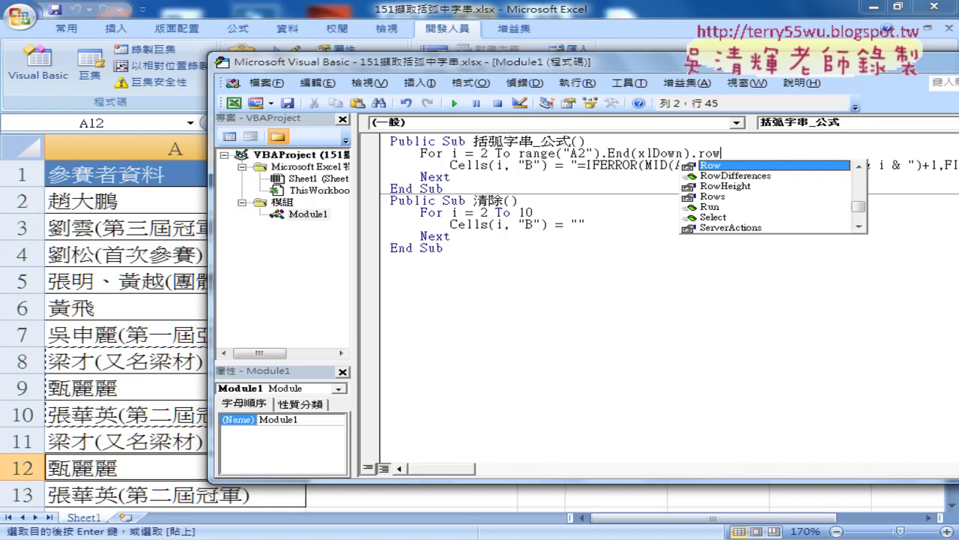
- Annotate how End(xlDown) jumps from A2 to row 13, so .Row returns 13
{"action": "left_click_drag", "start_coordinate": [608, 153], "coordinate": [690, 153]}
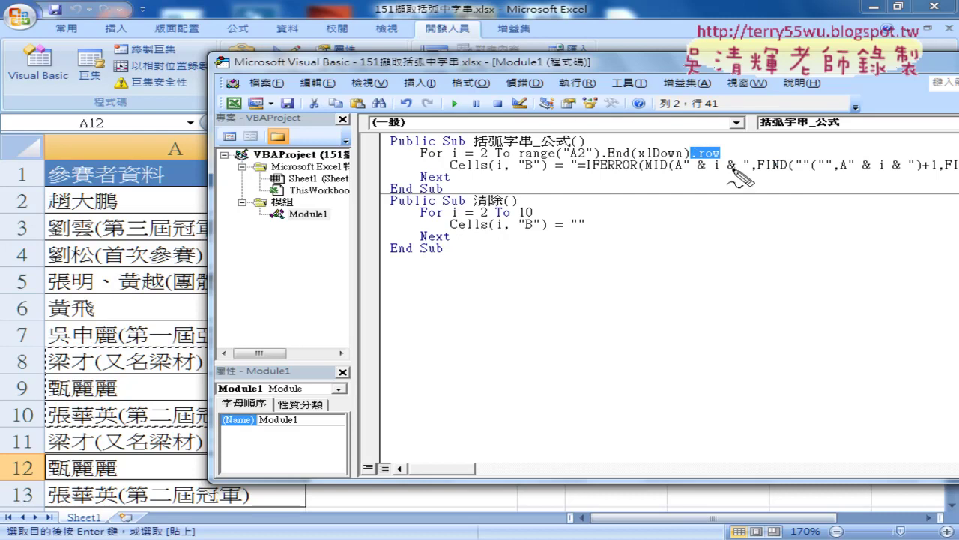
{"action": "mouse_move", "coordinate": [41, 210]}
{"action": "left_mouse_down"}
{"action": "mouse_move", "coordinate": [79, 229]}
{"action": "mouse_move", "coordinate": [129, 392]}
{"action": "mouse_move", "coordinate": [165, 368]}
{"action": "left_mouse_up"}
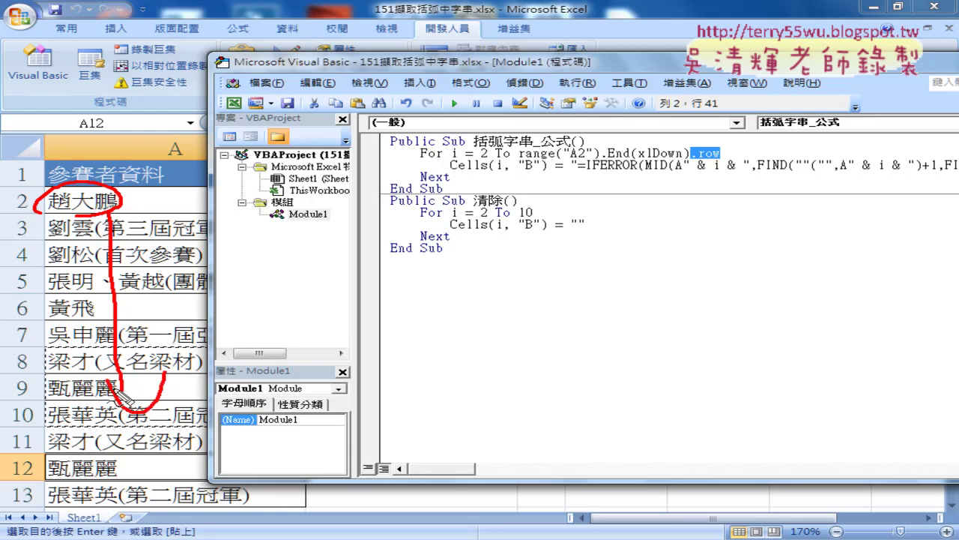
{"action": "mouse_move", "coordinate": [136, 506]}
{"action": "left_mouse_down"}
{"action": "mouse_move", "coordinate": [109, 507]}
{"action": "mouse_move", "coordinate": [148, 479]}
{"action": "left_mouse_up"}
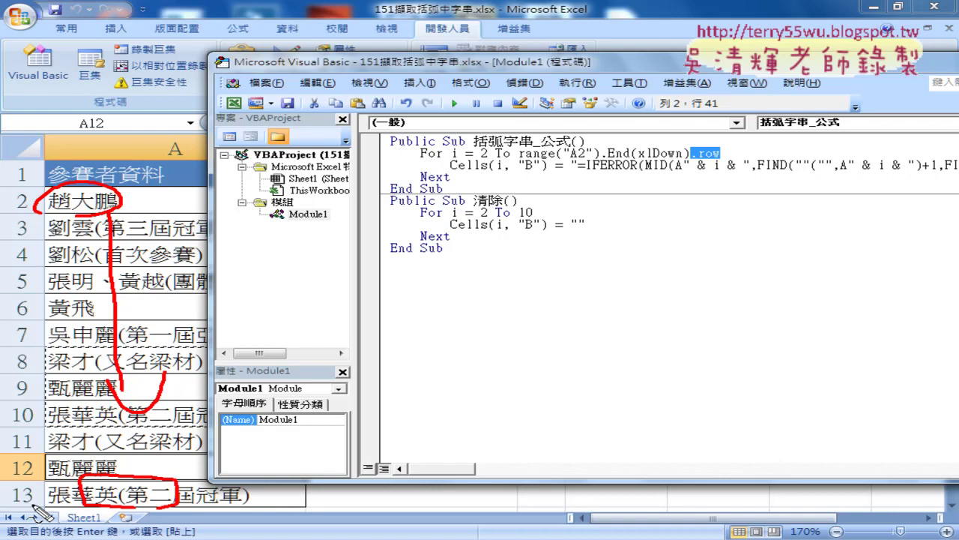
{"action": "left_click_drag", "start_coordinate": [36, 488], "coordinate": [37, 496]}
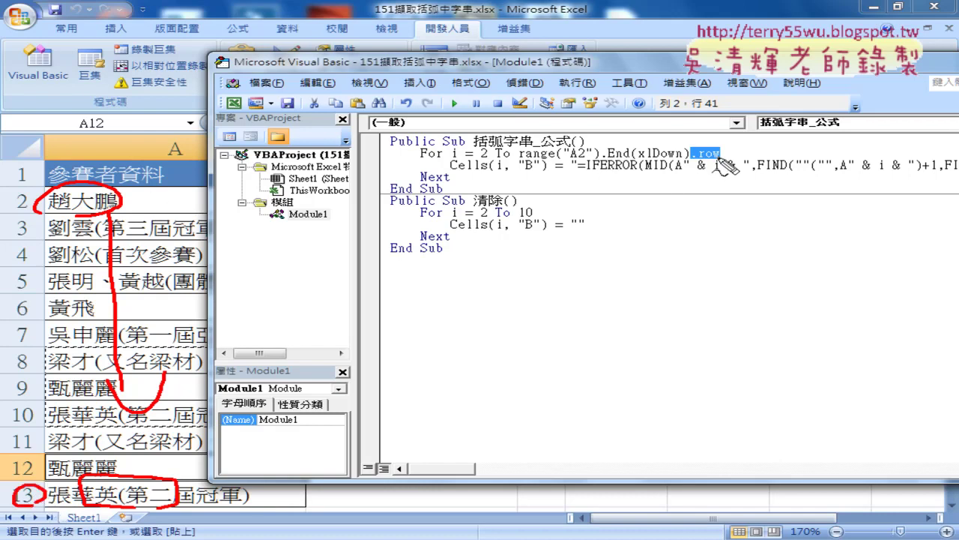
{"action": "left_click_drag", "start_coordinate": [693, 158], "coordinate": [719, 158]}
{"action": "mouse_move", "coordinate": [602, 141]}
{"action": "left_mouse_down"}
{"action": "mouse_move", "coordinate": [600, 157]}
{"action": "mouse_move", "coordinate": [616, 158]}
{"action": "left_mouse_up"}
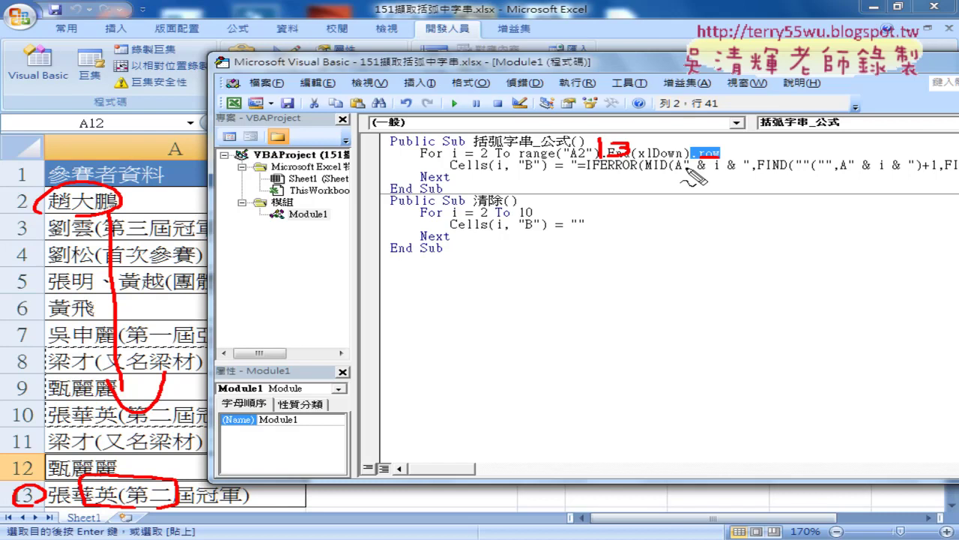
- Copy Range("A2").End(xlDown).Row and paste it over the 10 in the 清除 macro's For line
{"action": "left_click", "coordinate": [672, 247]}
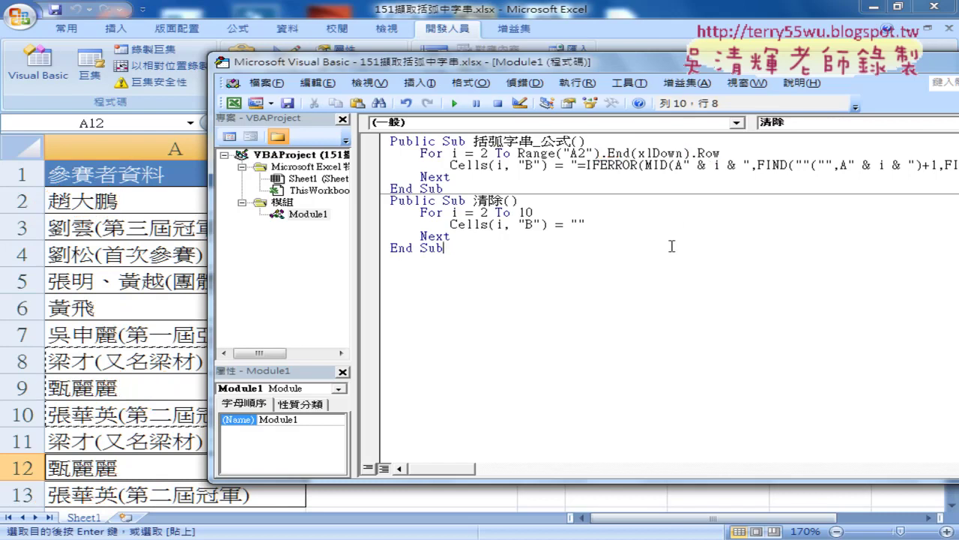
{"action": "left_click_drag", "start_coordinate": [517, 153], "coordinate": [720, 153]}
{"action": "right_click", "coordinate": [691, 156]}
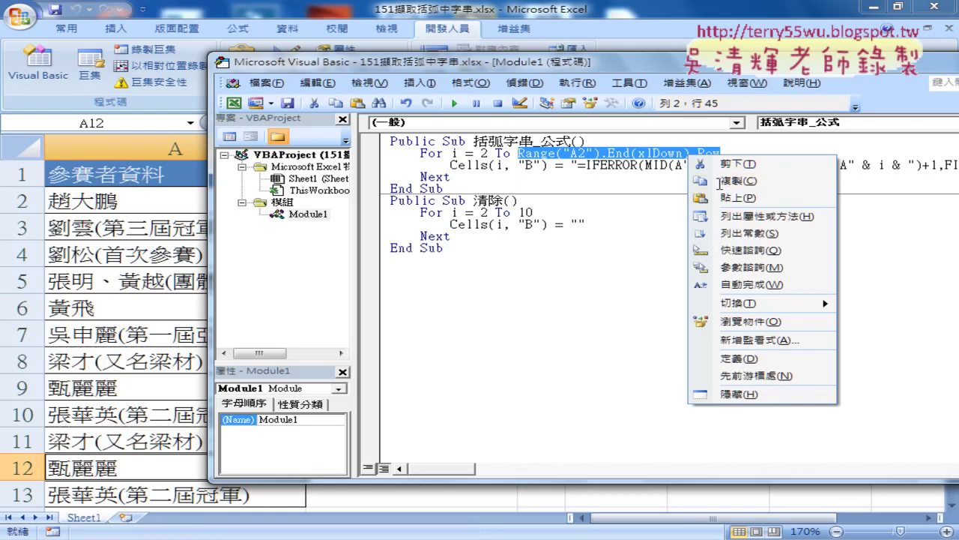
{"action": "left_click", "coordinate": [720, 181]}
{"action": "left_click_drag", "start_coordinate": [533, 212], "coordinate": [519, 212]}
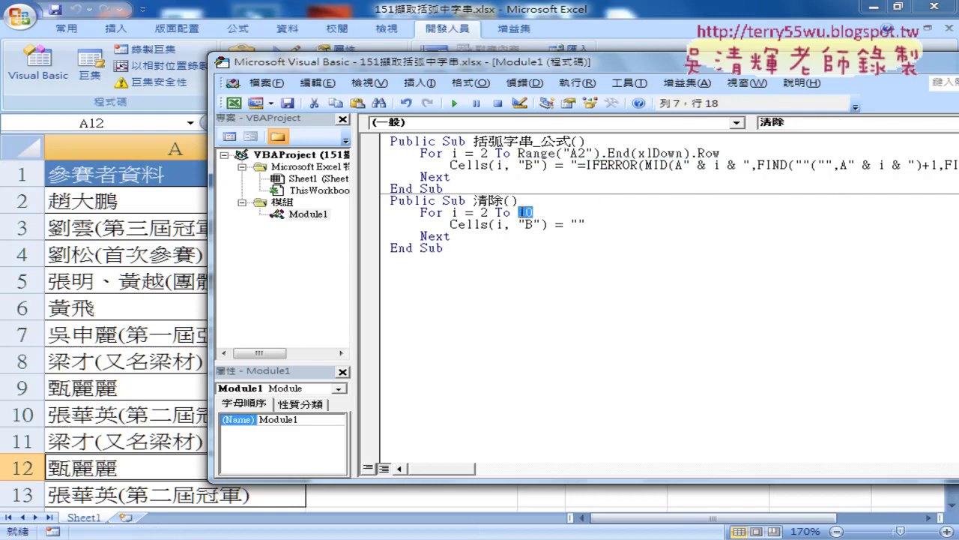
{"action": "right_click", "coordinate": [520, 213]}
{"action": "left_click", "coordinate": [564, 251]}
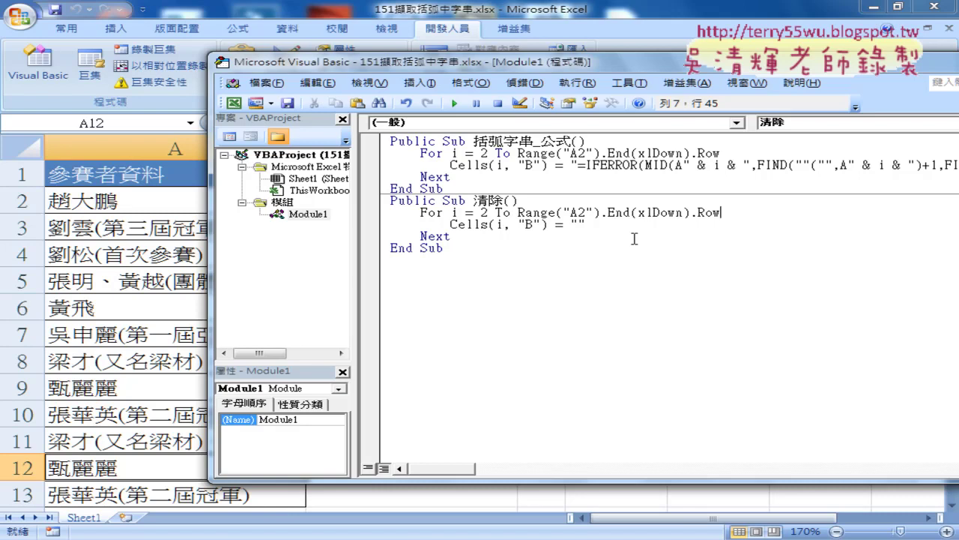
- Back on the worksheet, run 括弧字串_公式 and then 清除 to test both macros
{"action": "left_click", "coordinate": [116, 337]}
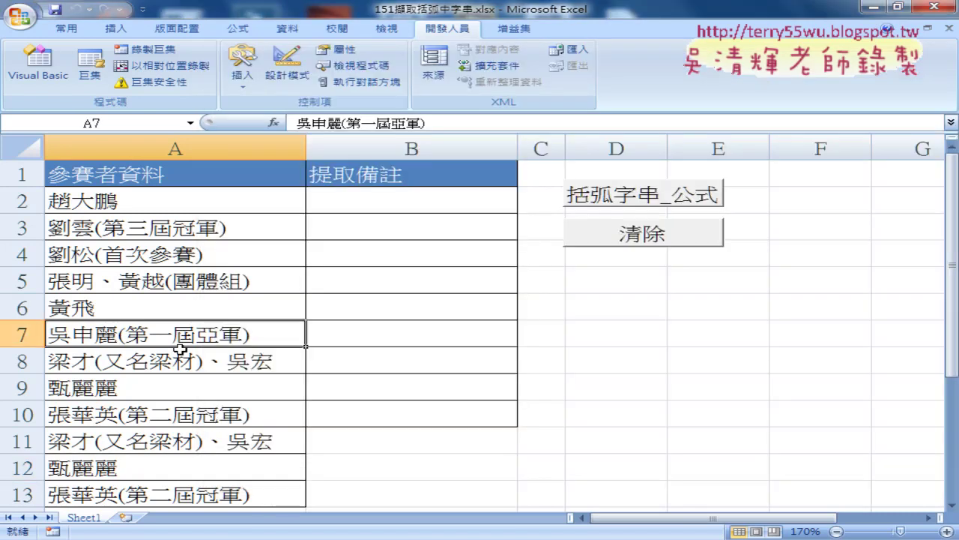
{"action": "left_click", "coordinate": [643, 207]}
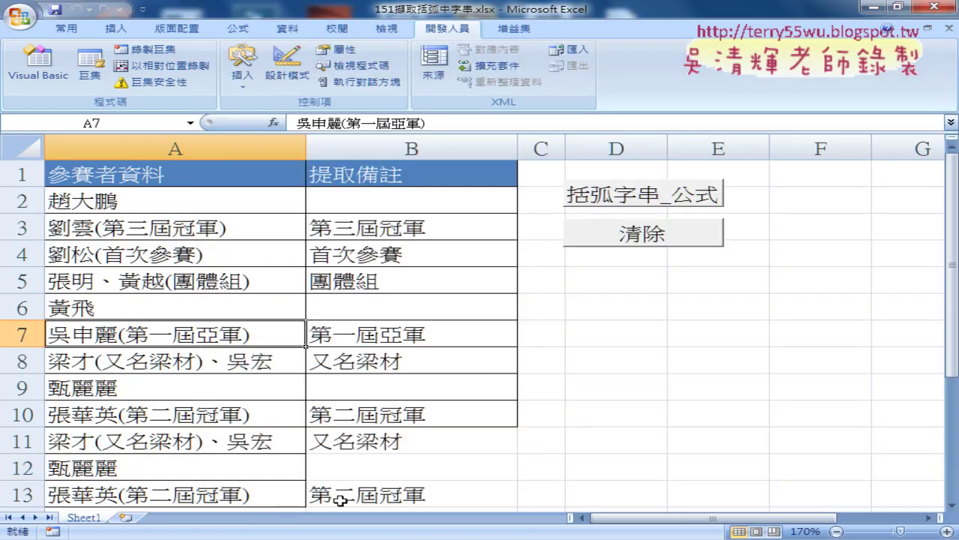
{"action": "left_click", "coordinate": [663, 248]}
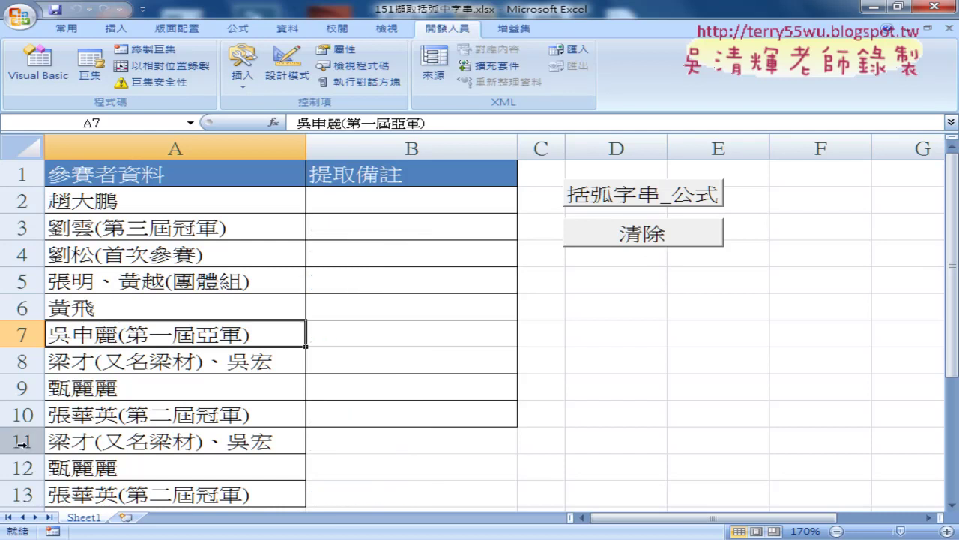
- Delete rows 11–13, then rerun the extraction and clearing macros
{"action": "left_click_drag", "start_coordinate": [21, 441], "coordinate": [28, 487]}
{"action": "right_click", "coordinate": [173, 468]}
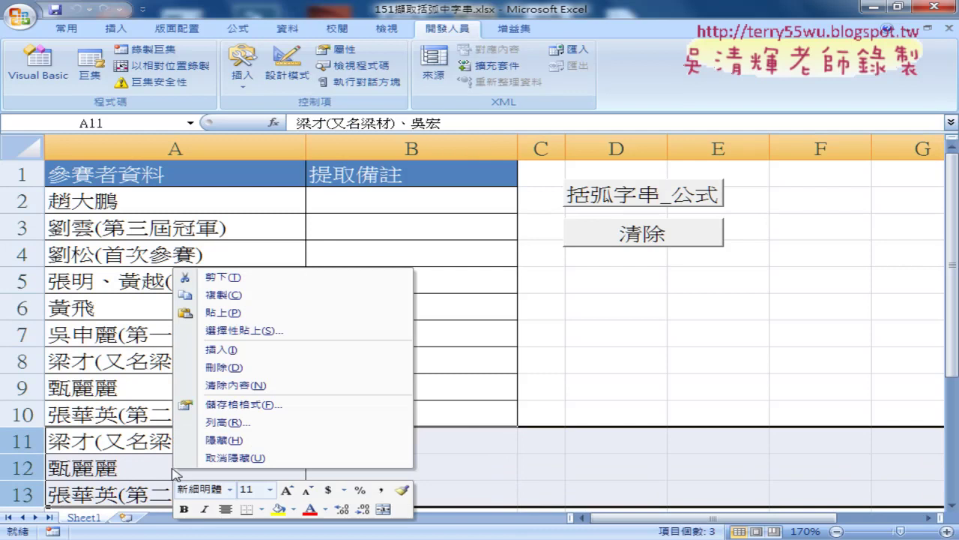
{"action": "left_click", "coordinate": [257, 367]}
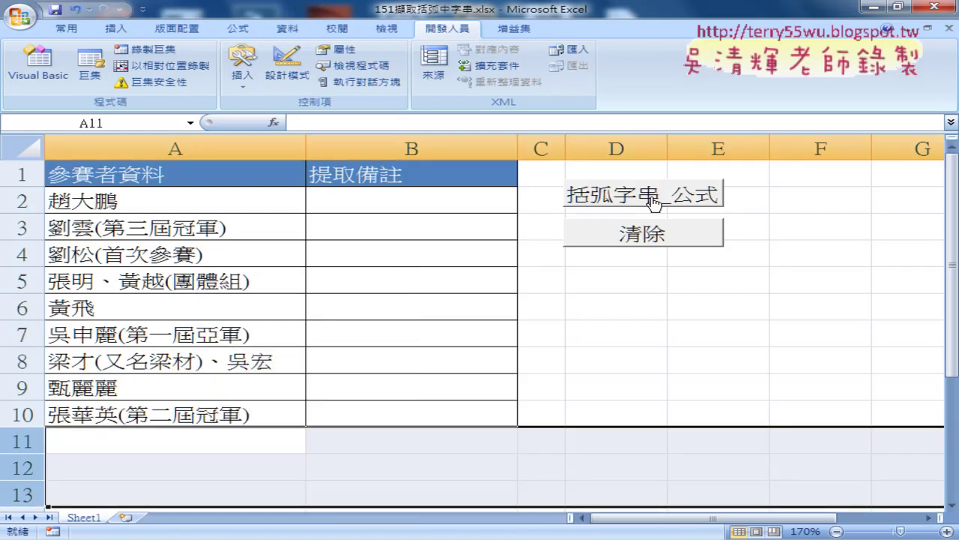
{"action": "left_click", "coordinate": [654, 208]}
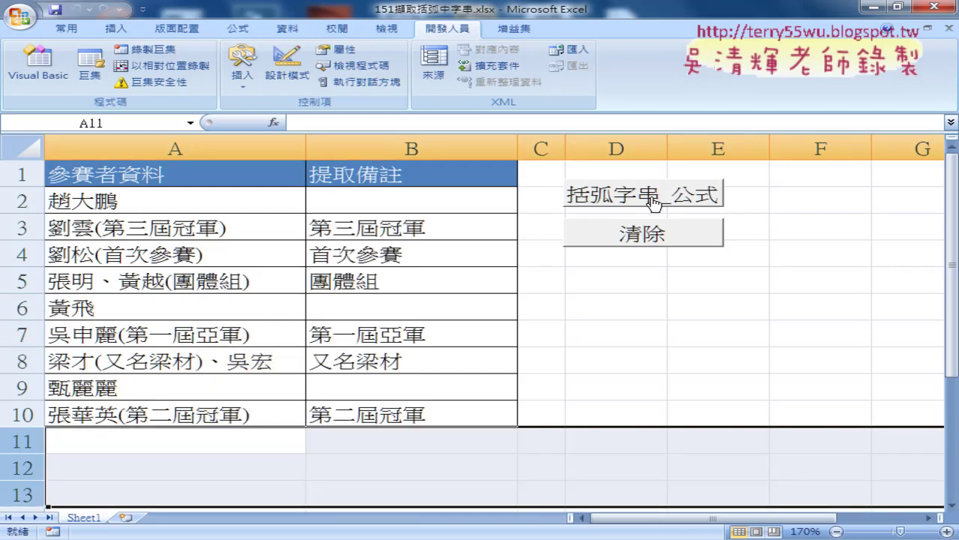
{"action": "left_click", "coordinate": [678, 241]}
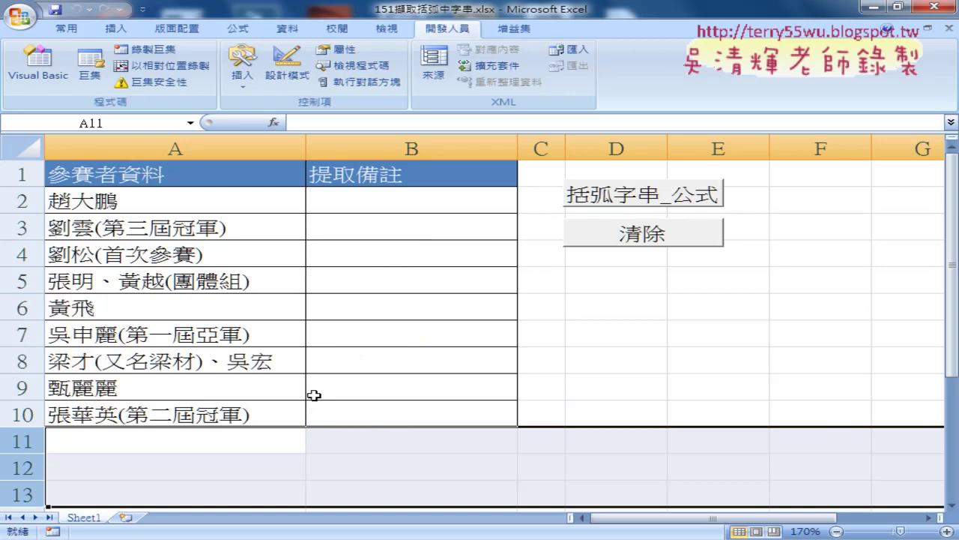
- Delete rows 9–10 and rerun both macros on the list ending at row 8
{"action": "left_click", "coordinate": [25, 391]}
{"action": "left_click_drag", "start_coordinate": [25, 391], "coordinate": [25, 414]}
{"action": "right_click", "coordinate": [187, 407]}
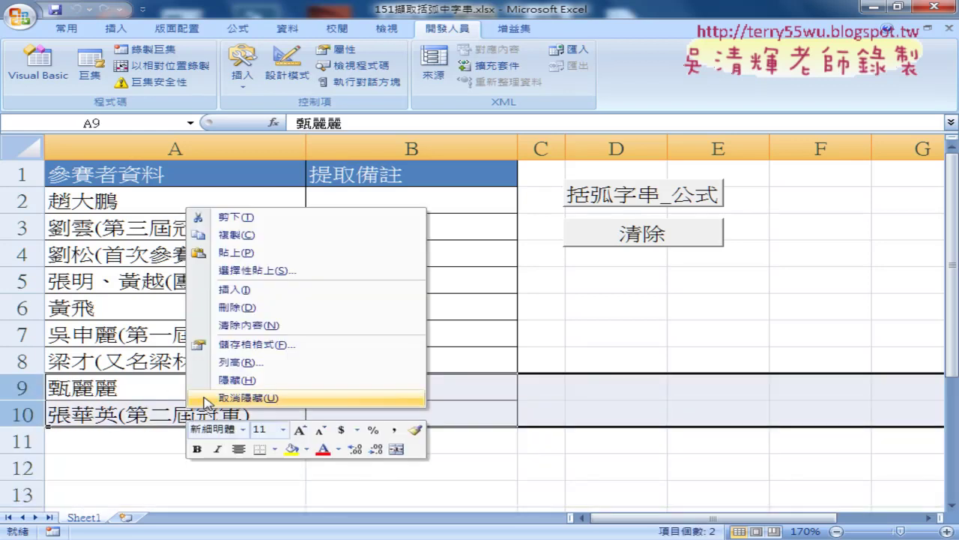
{"action": "left_click", "coordinate": [257, 308]}
{"action": "left_click", "coordinate": [649, 199]}
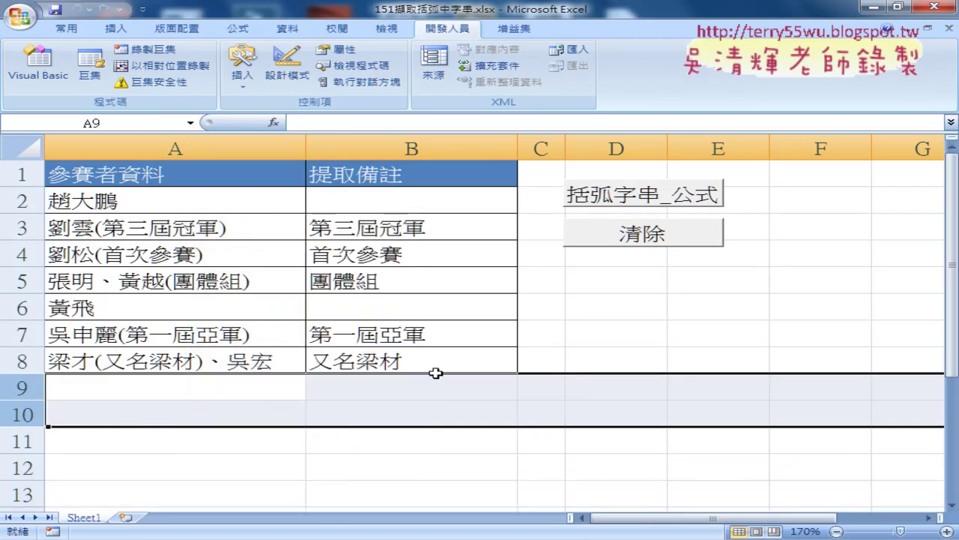
{"action": "left_click", "coordinate": [654, 241]}
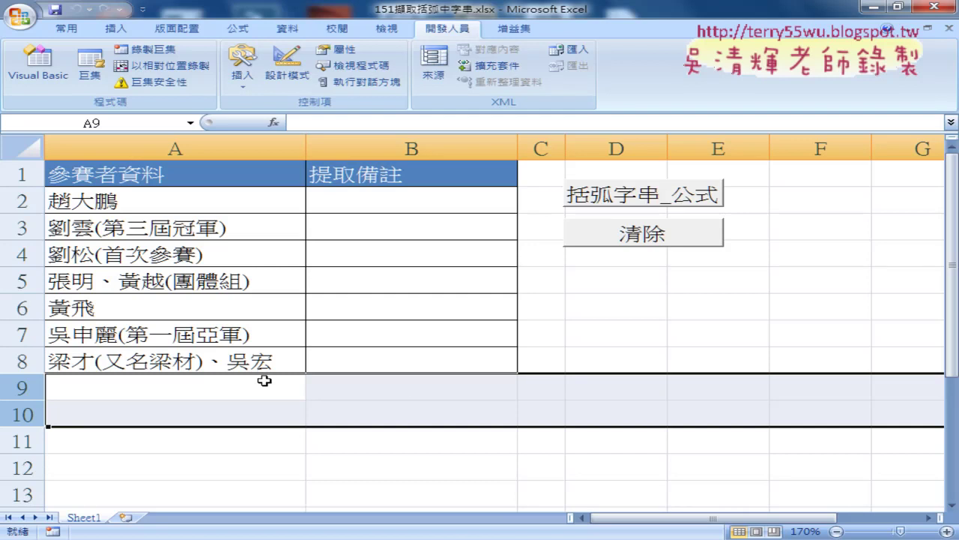
{"action": "left_click", "coordinate": [42, 64]}
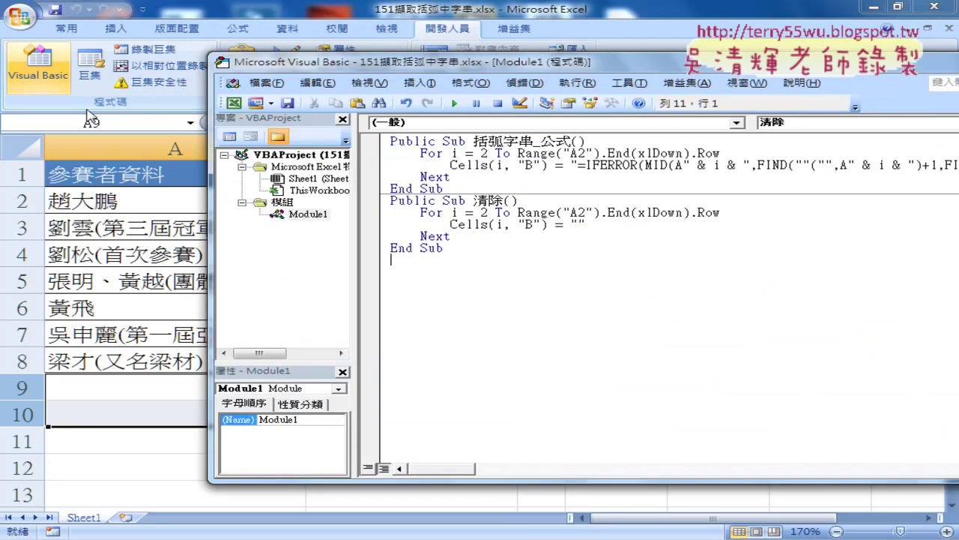
{"action": "left_click_drag", "start_coordinate": [596, 64], "coordinate": [467, 72]}
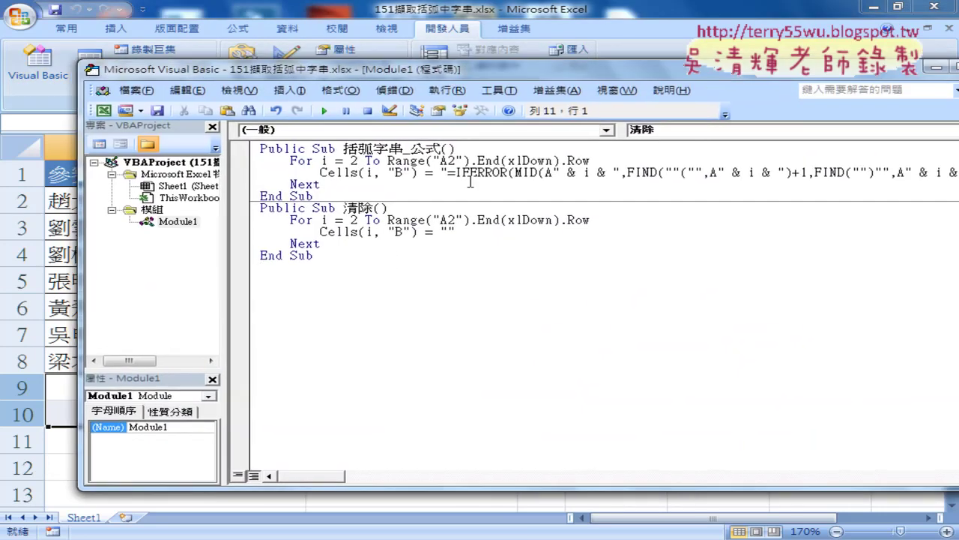
{"action": "left_click", "coordinate": [471, 182]}
{"action": "left_click_drag", "start_coordinate": [386, 162], "coordinate": [471, 162]}
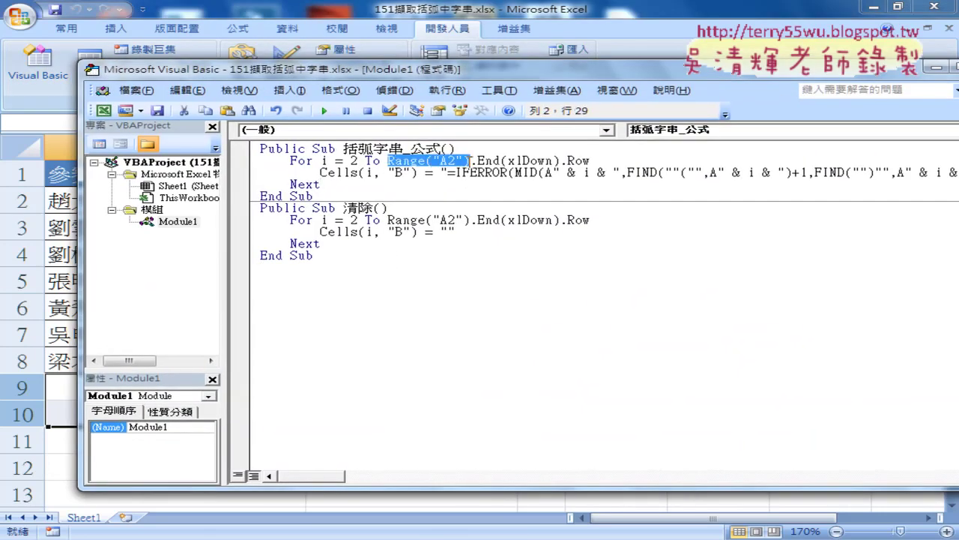
{"action": "left_click_drag", "start_coordinate": [473, 81], "coordinate": [590, 82]}
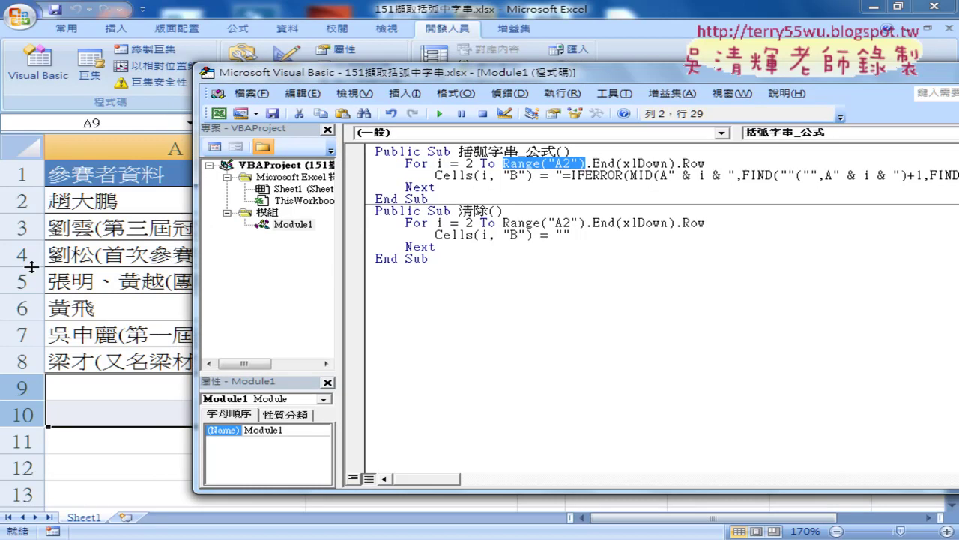
{"action": "left_click", "coordinate": [103, 201]}
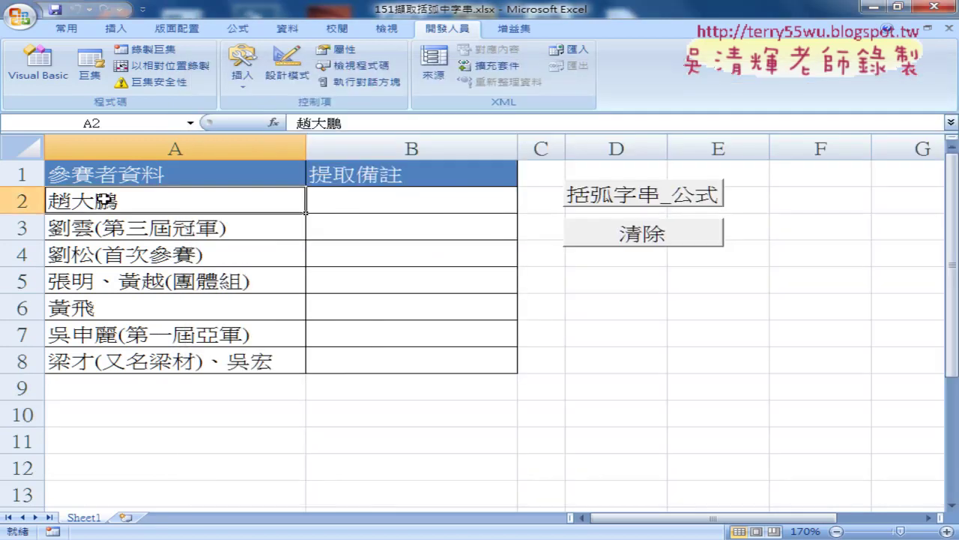
{"action": "key", "text": "ctrl+Down"}
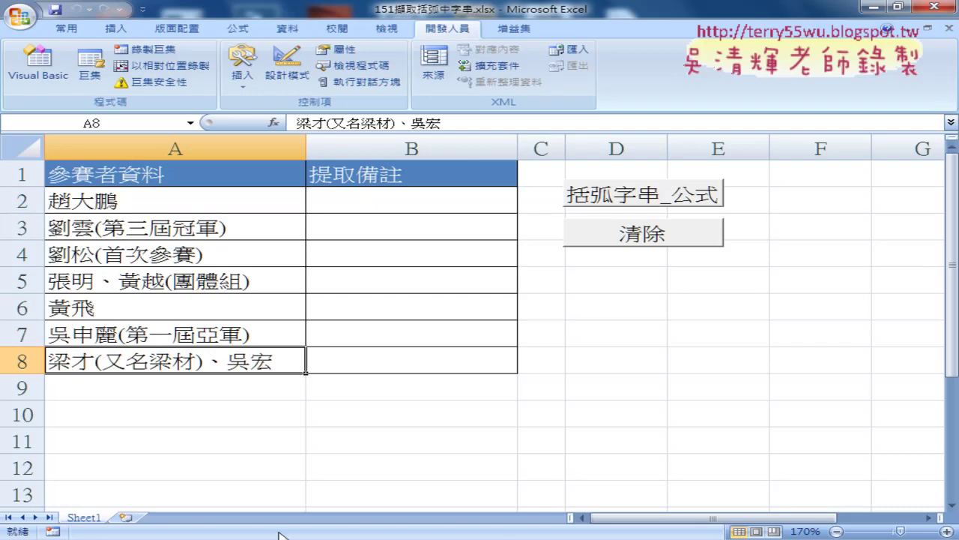
{"action": "left_click", "coordinate": [405, 474]}
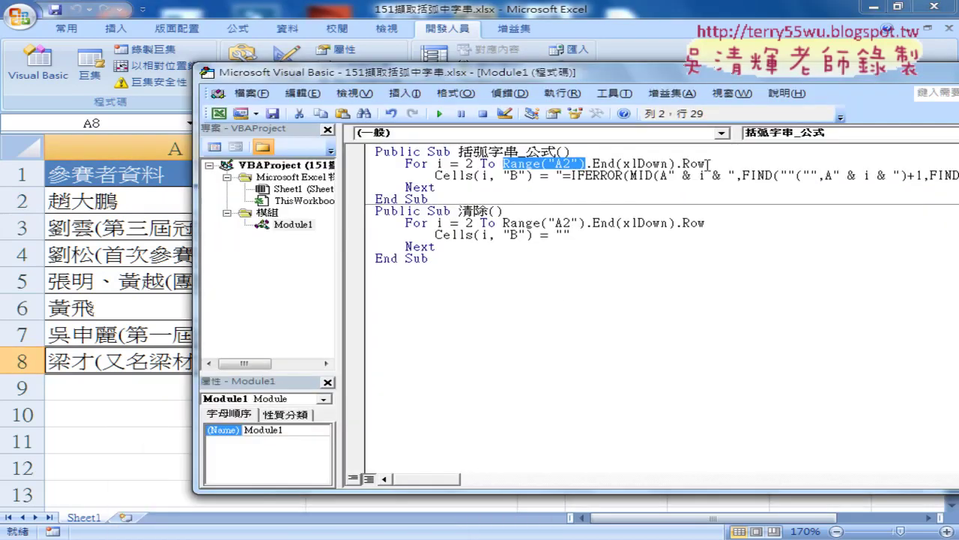
{"action": "left_click_drag", "start_coordinate": [705, 164], "coordinate": [677, 164]}
{"action": "left_click_drag", "start_coordinate": [503, 163], "coordinate": [705, 163]}
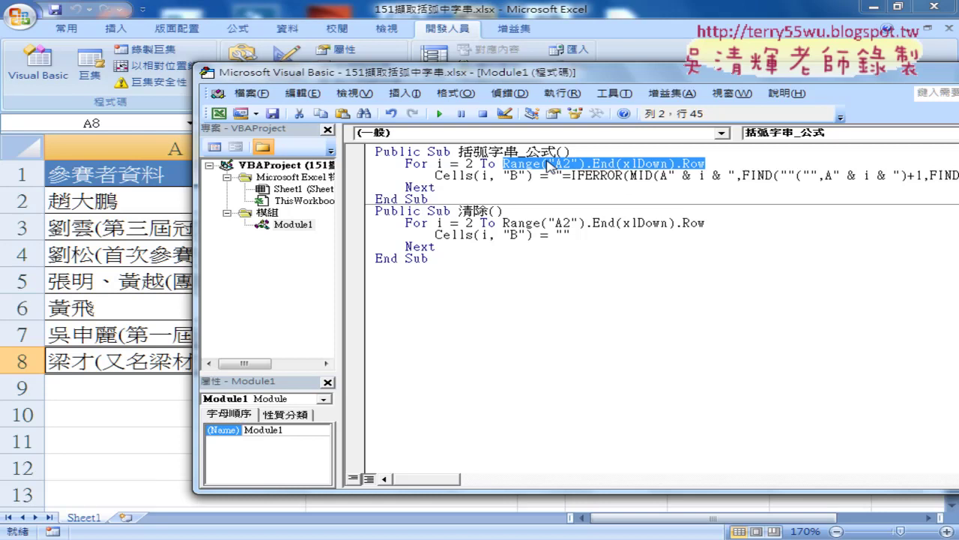
{"action": "left_click", "coordinate": [697, 163]}
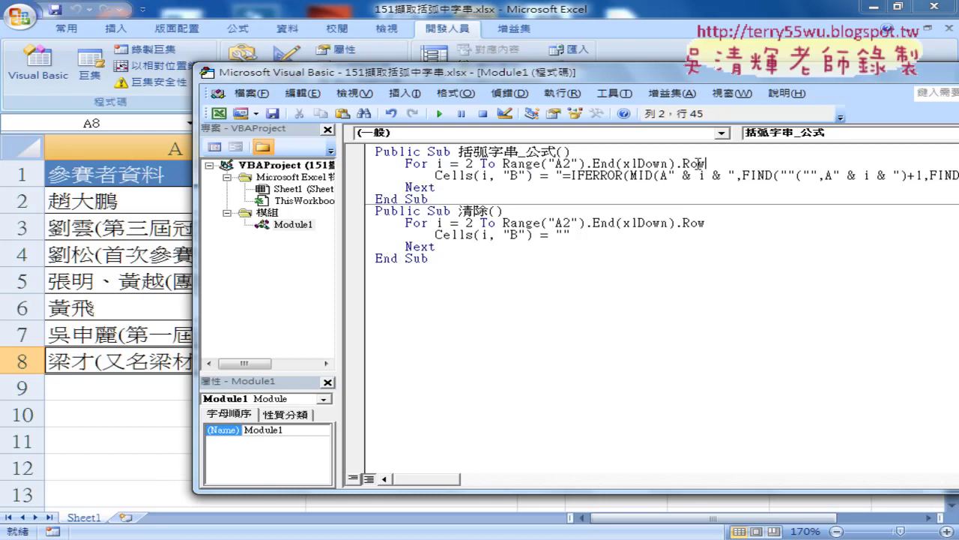
{"action": "left_click_drag", "start_coordinate": [698, 163], "coordinate": [616, 164]}
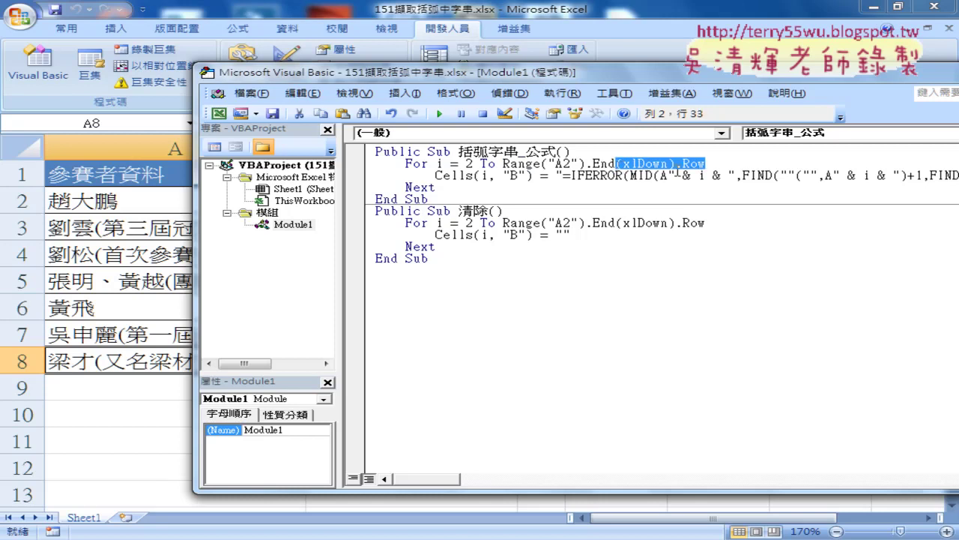
{"action": "type", "text": "("}
{"action": "key", "text": "Down"}
{"action": "key", "text": "Down"}
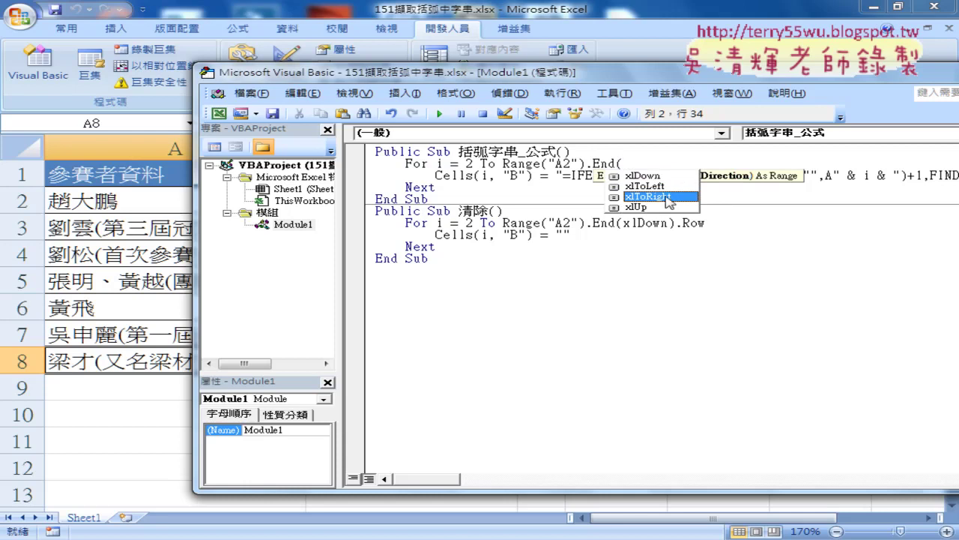
{"action": "double_click", "coordinate": [667, 196]}
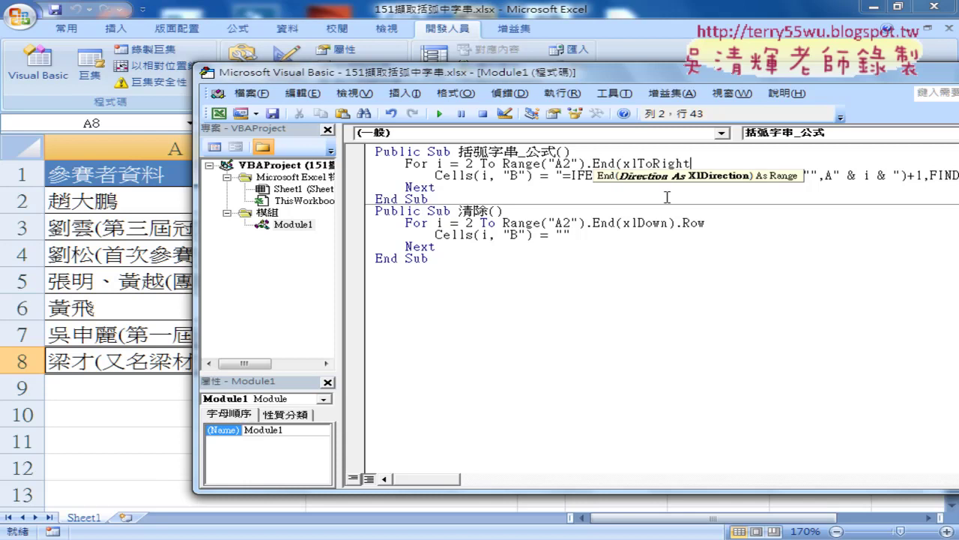
{"action": "type", "text": ")."}
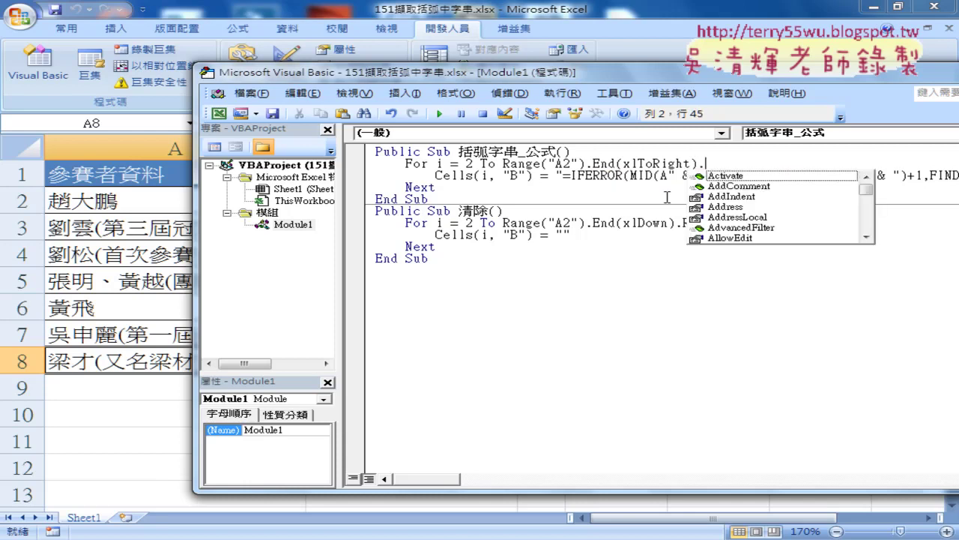
{"action": "type", "text": "c"}
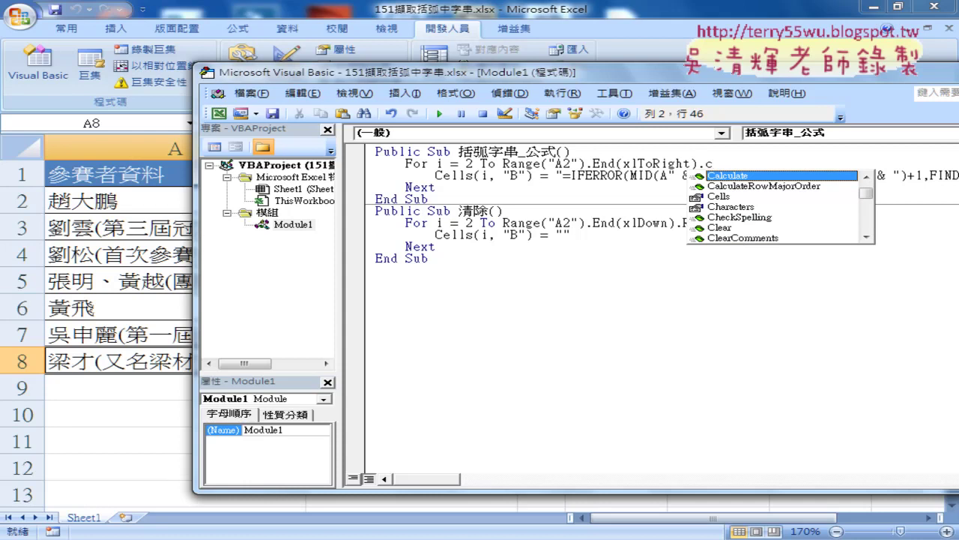
{"action": "type", "text": "o"}
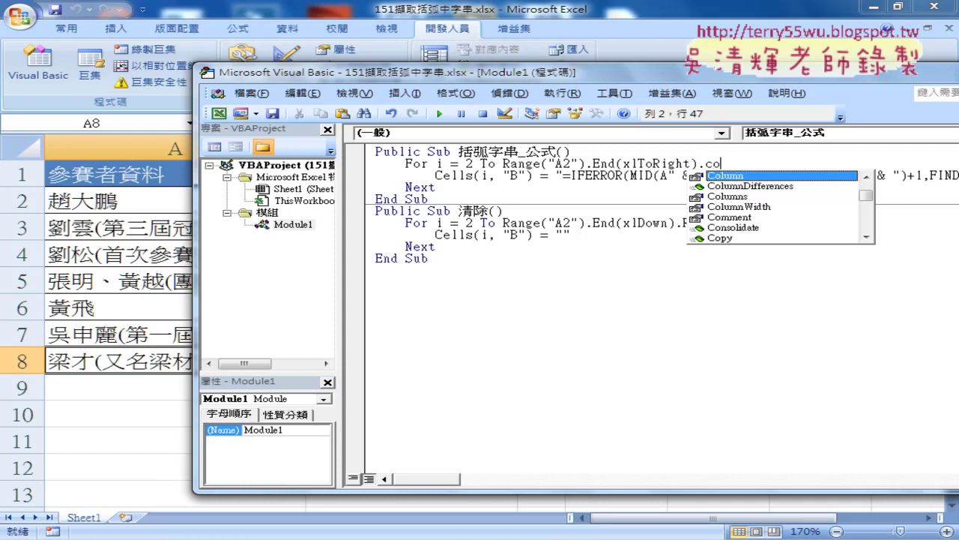
{"action": "key", "text": "Tab"}
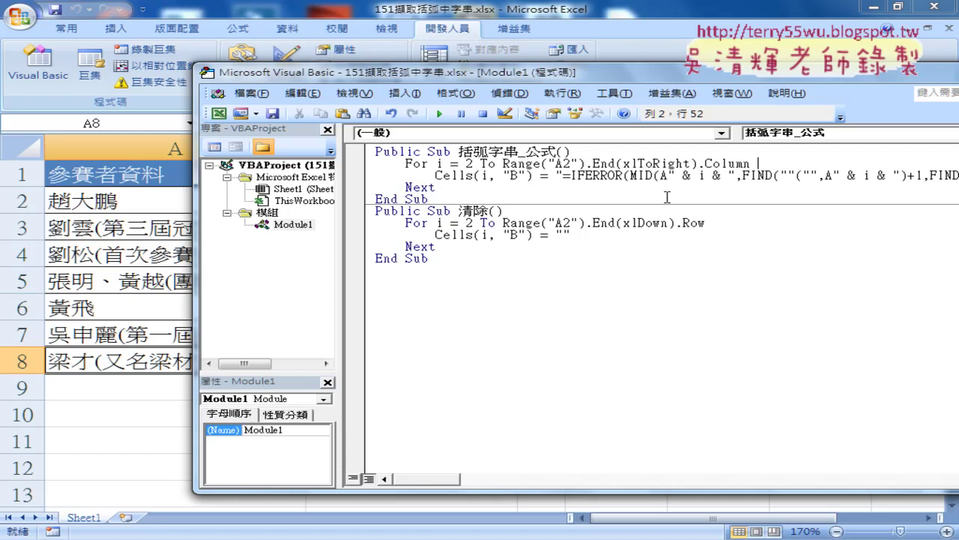
{"action": "key", "text": "BackSpace"}
{"action": "key", "text": "BackSpace"}
{"action": "key", "text": "BackSpace"}
{"action": "key", "text": "shift+Left"}
{"action": "key", "text": "shift+Left"}
{"action": "key", "text": "BackSpace"}
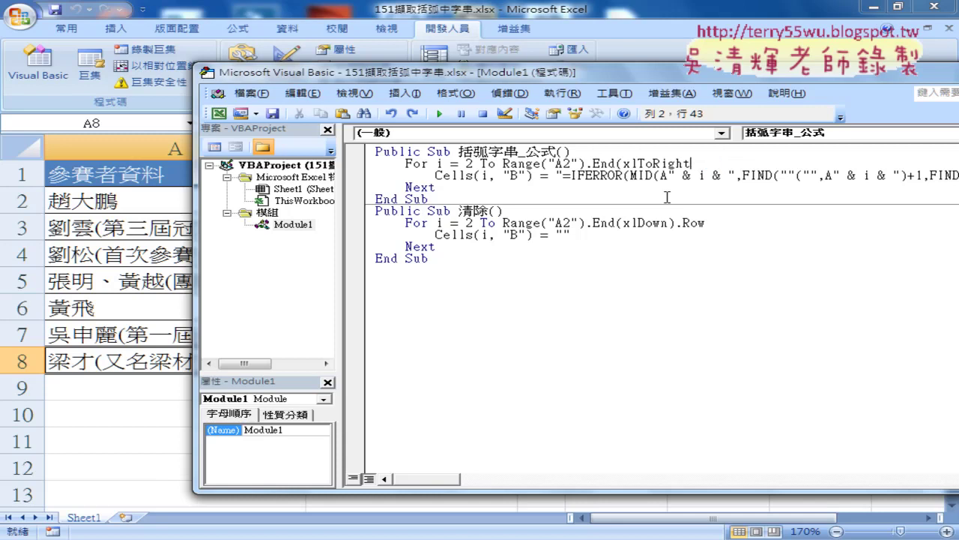
{"action": "key", "text": "ctrl+z"}
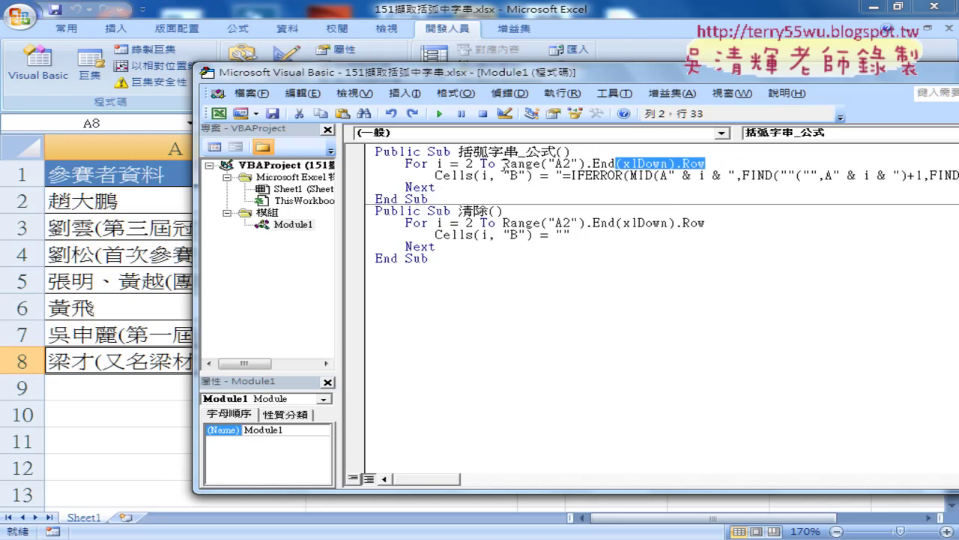
{"action": "left_click_drag", "start_coordinate": [502, 164], "coordinate": [713, 163]}
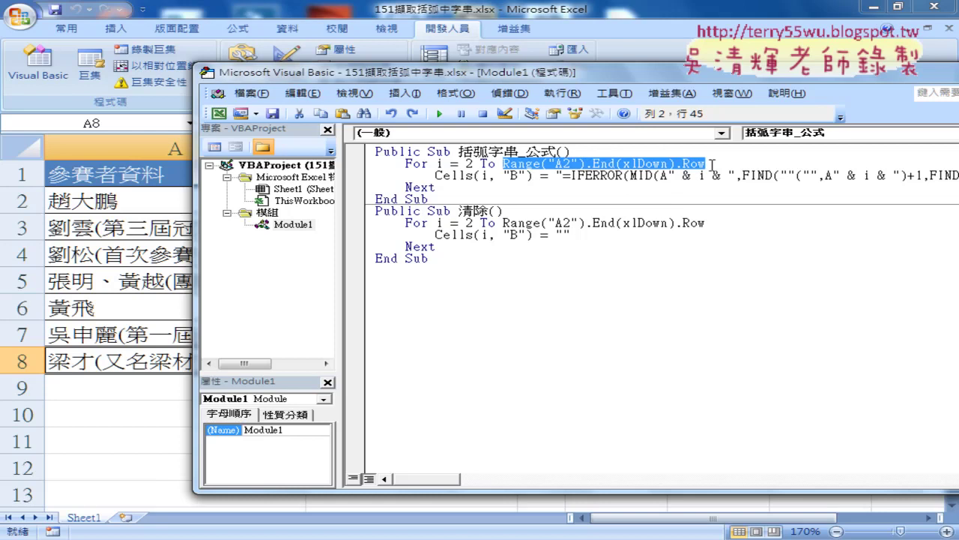